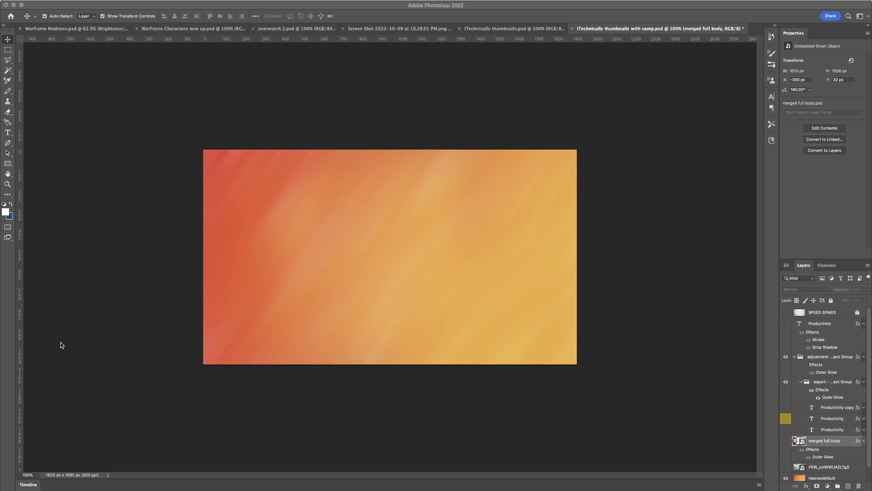
Show the FRW landscape layer over the orange background and lower its opacity to about 37%
{"action": "scroll", "coordinate": [799, 468], "scroll_direction": "down", "scroll_amount": 1}
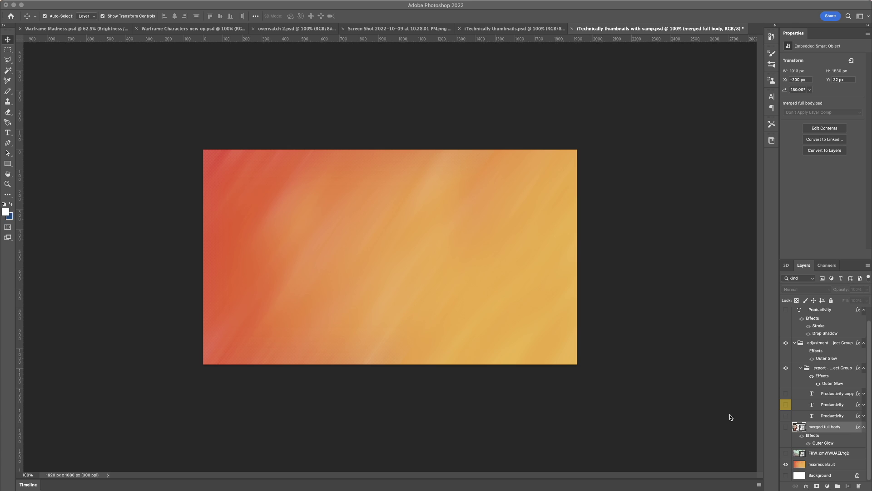
{"action": "left_click", "coordinate": [786, 453]}
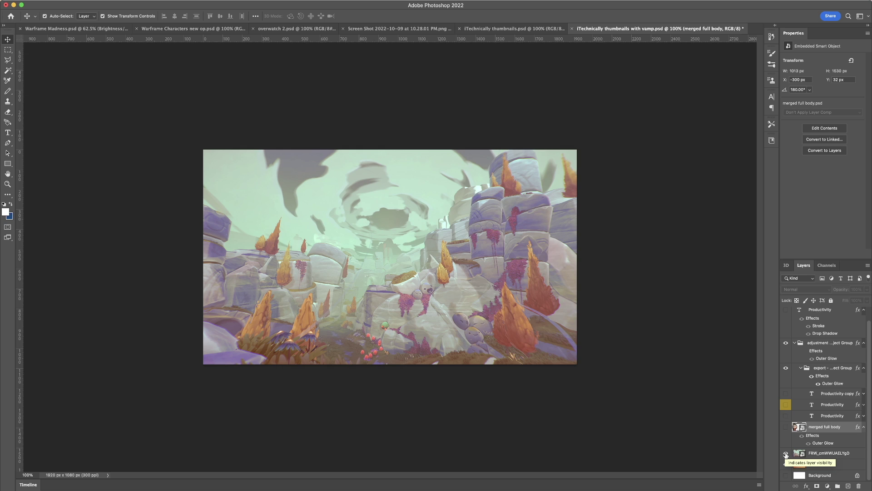
{"action": "left_click", "coordinate": [845, 454]}
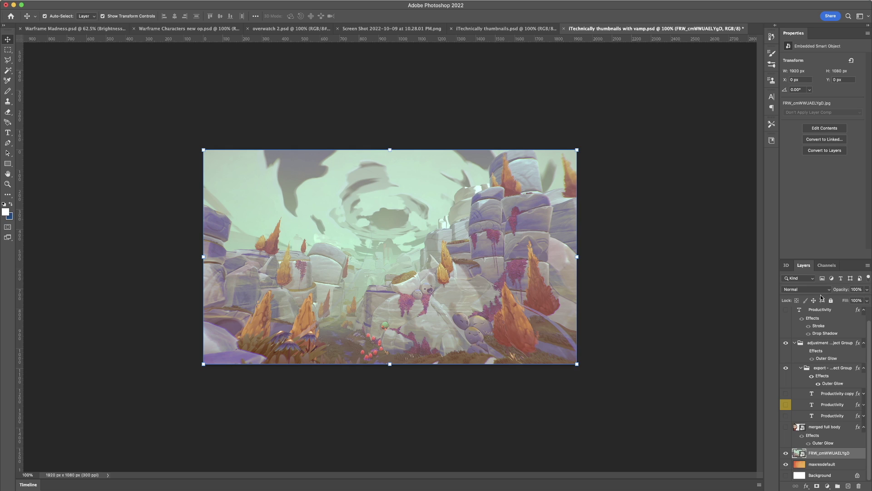
{"action": "left_click", "coordinate": [866, 290]}
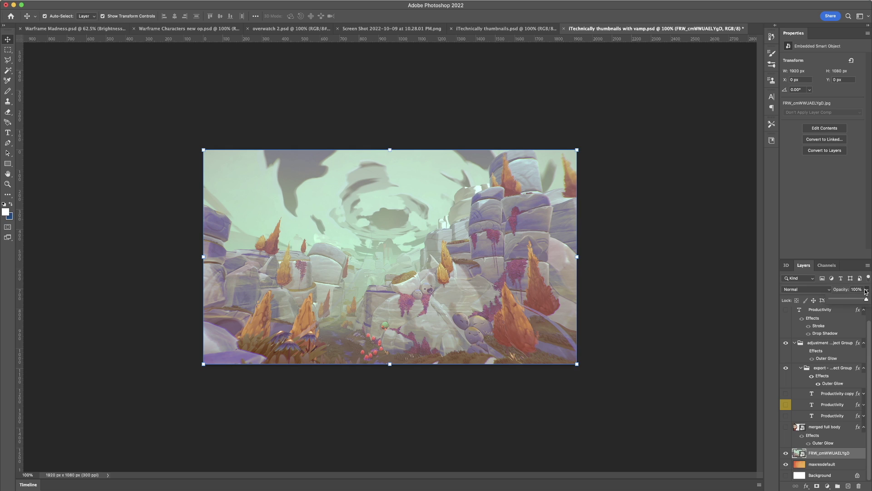
{"action": "left_click", "coordinate": [843, 299]}
{"action": "left_click_drag", "start_coordinate": [843, 301], "coordinate": [843, 302]}
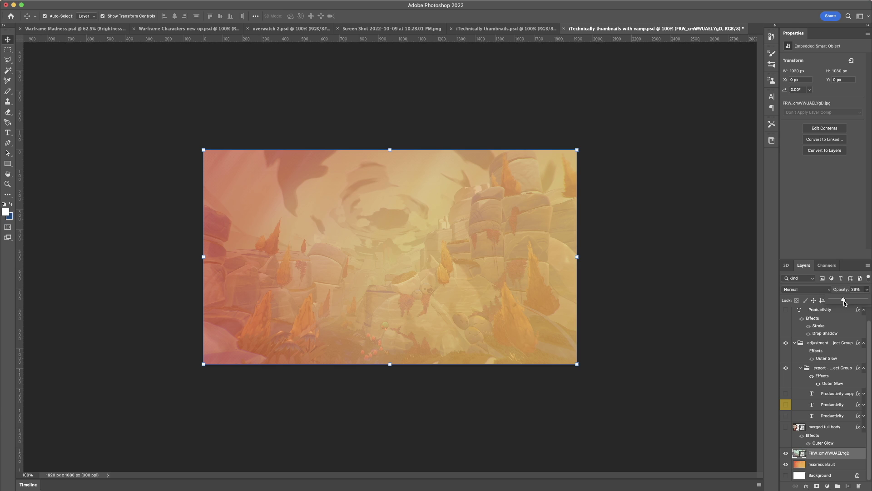
{"action": "left_click", "coordinate": [636, 272]}
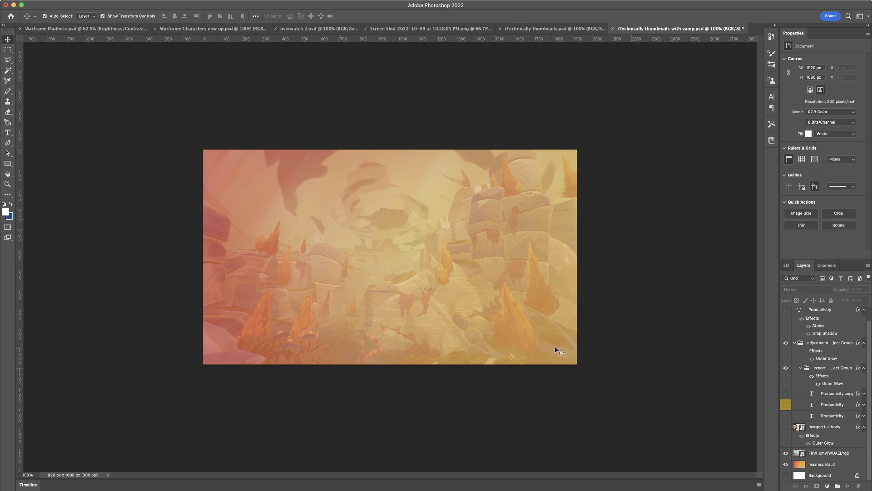
{"action": "left_click", "coordinate": [846, 456]}
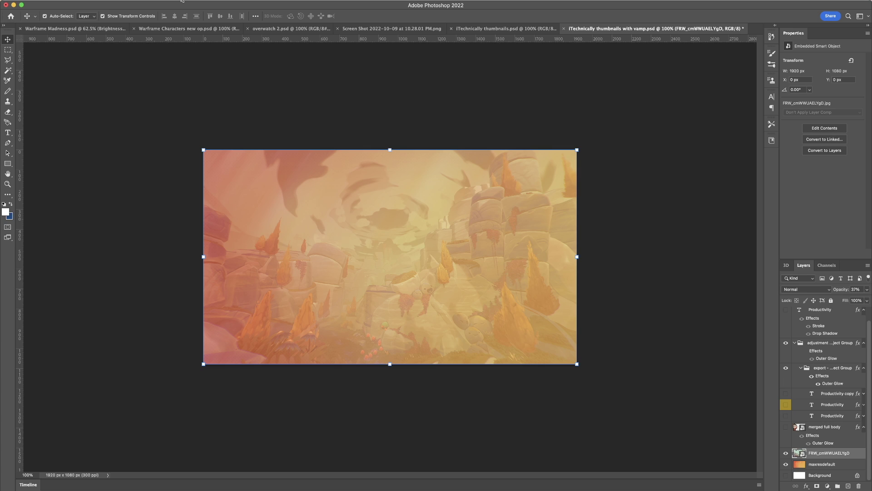
Apply a 14.8 px Gaussian Blur to the landscape layer, comparing with Preview before confirming
{"action": "left_click", "coordinate": [182, 0]}
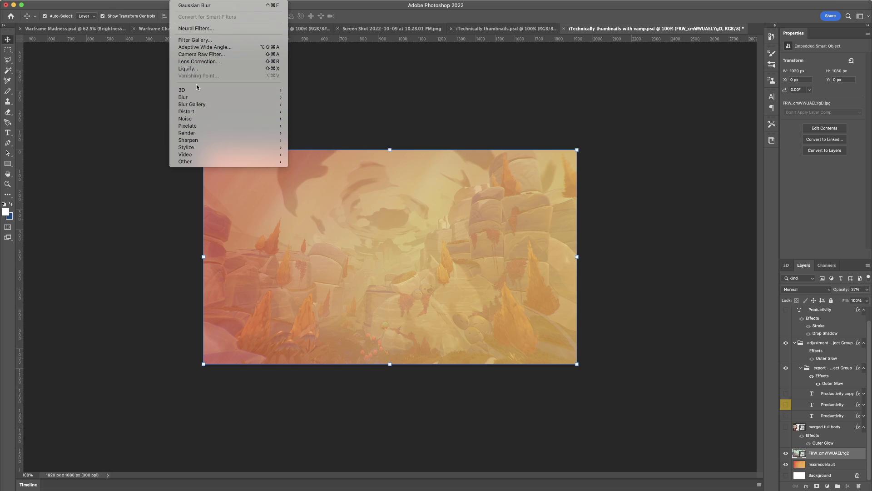
{"action": "left_click", "coordinate": [203, 6]}
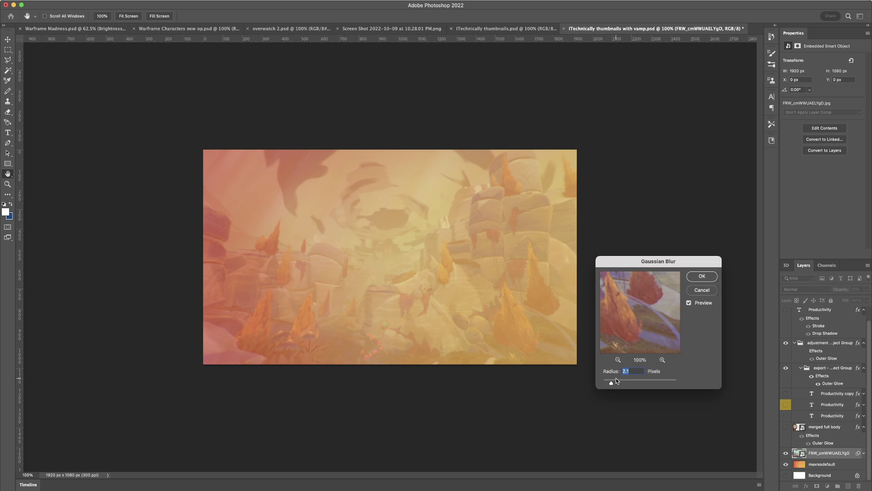
{"action": "left_click_drag", "start_coordinate": [611, 380], "coordinate": [632, 381]}
{"action": "left_click_drag", "start_coordinate": [634, 380], "coordinate": [634, 380]}
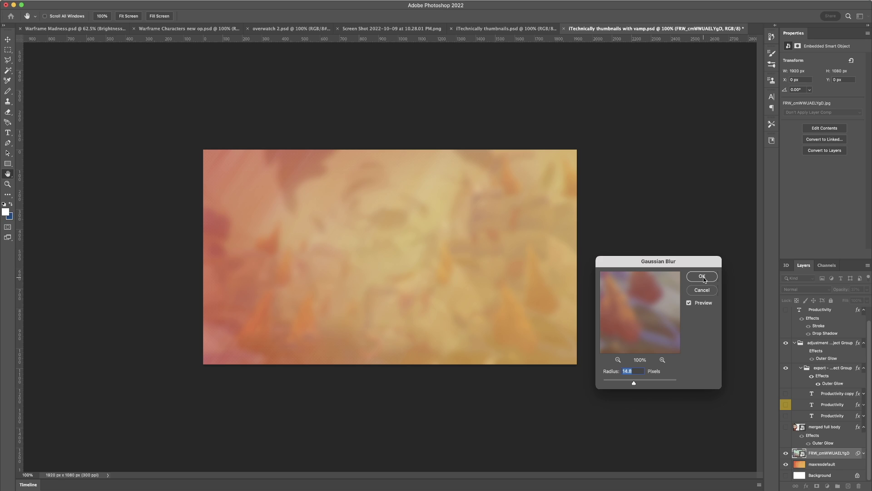
{"action": "left_click", "coordinate": [688, 303]}
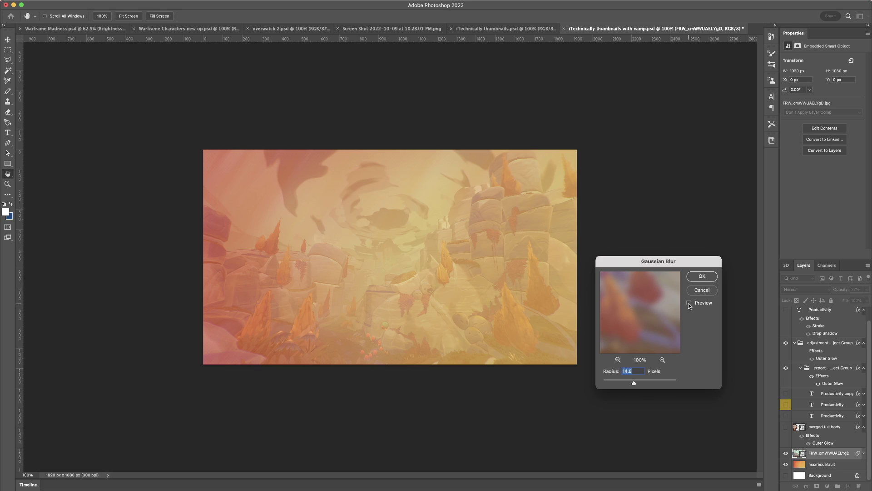
{"action": "left_click", "coordinate": [689, 303]}
{"action": "left_click", "coordinate": [689, 304]}
{"action": "left_click", "coordinate": [689, 303]}
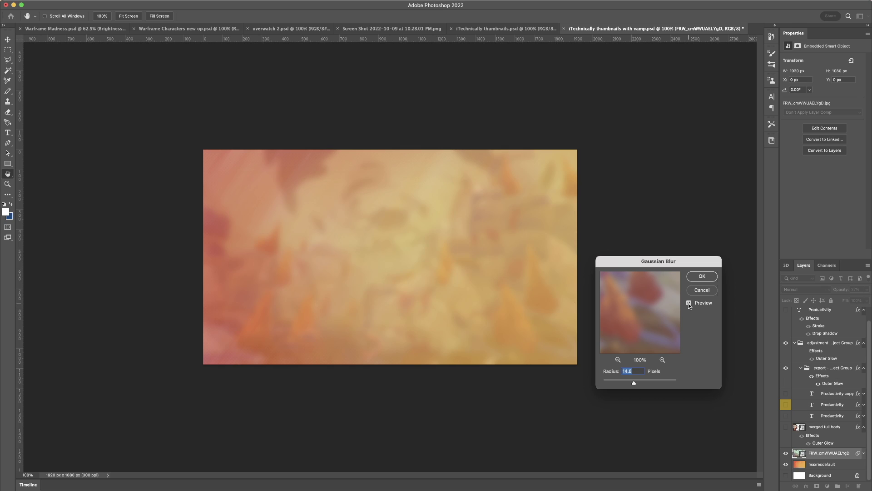
{"action": "left_click", "coordinate": [703, 277]}
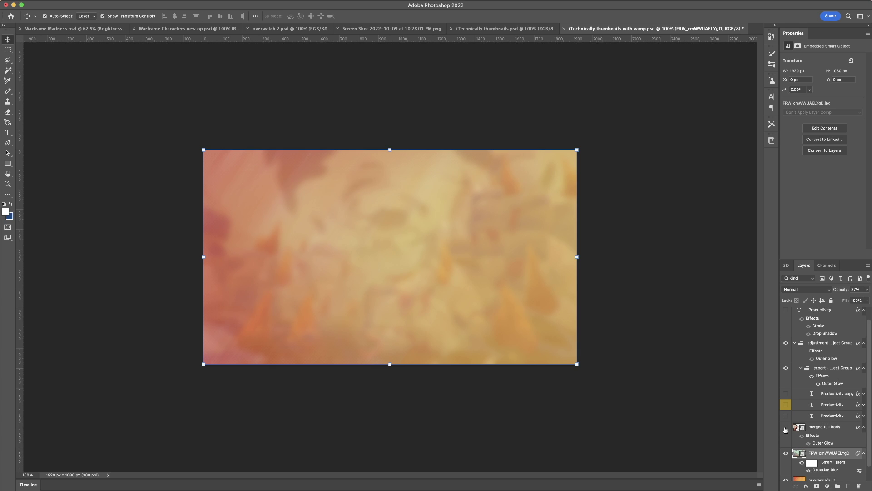
Toggle the Productivity text layers' visibility to reveal the shadowed white THUMBNAIL title
{"action": "scroll", "coordinate": [785, 430], "scroll_direction": "up", "scroll_amount": 1}
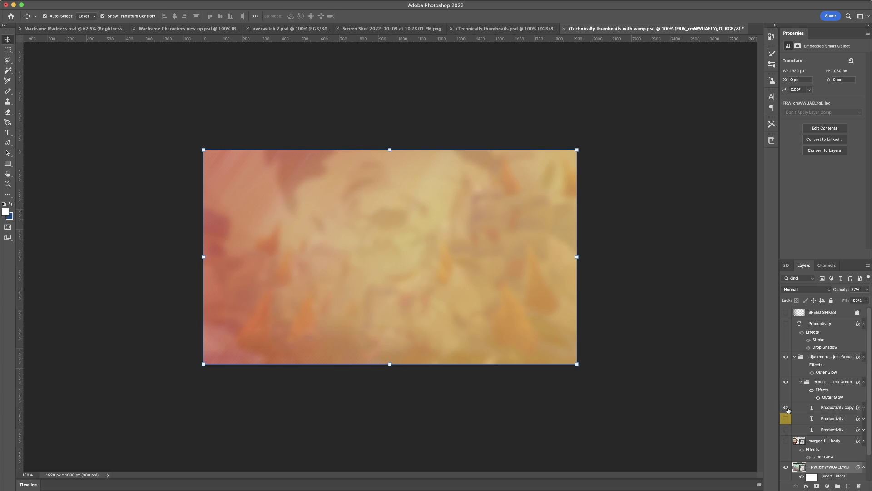
{"action": "left_click", "coordinate": [787, 408]}
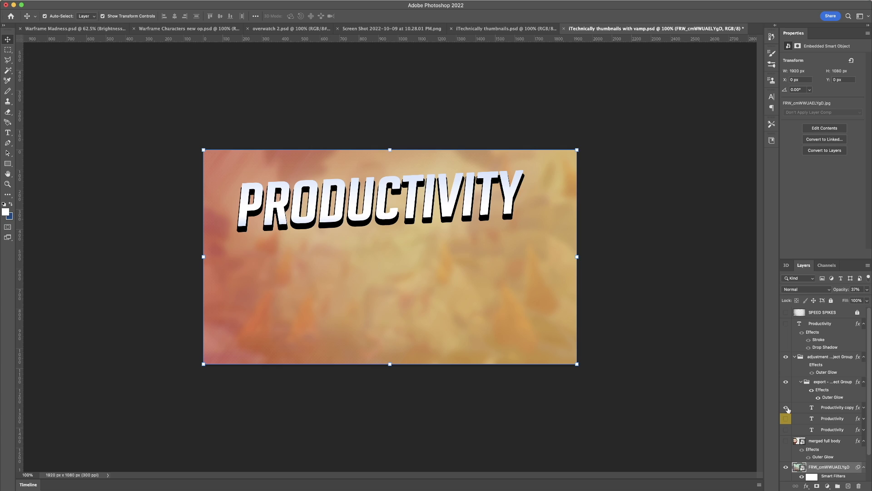
{"action": "left_click", "coordinate": [786, 418]}
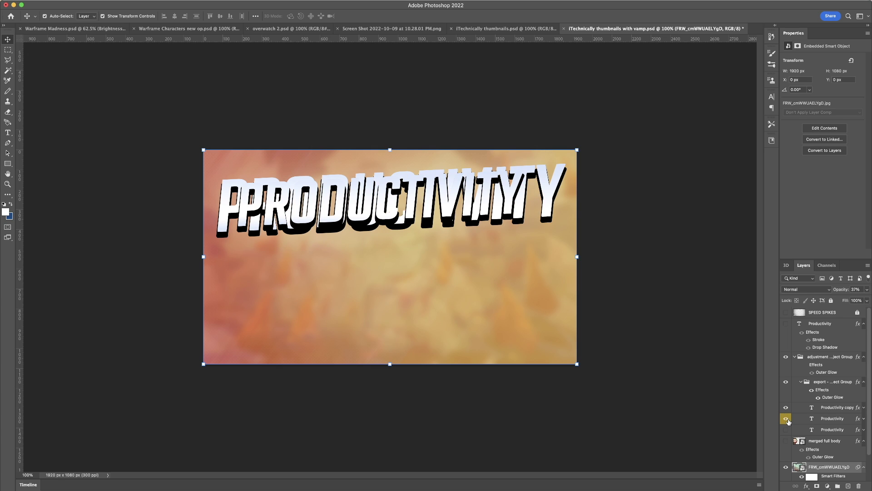
{"action": "left_click", "coordinate": [787, 419]}
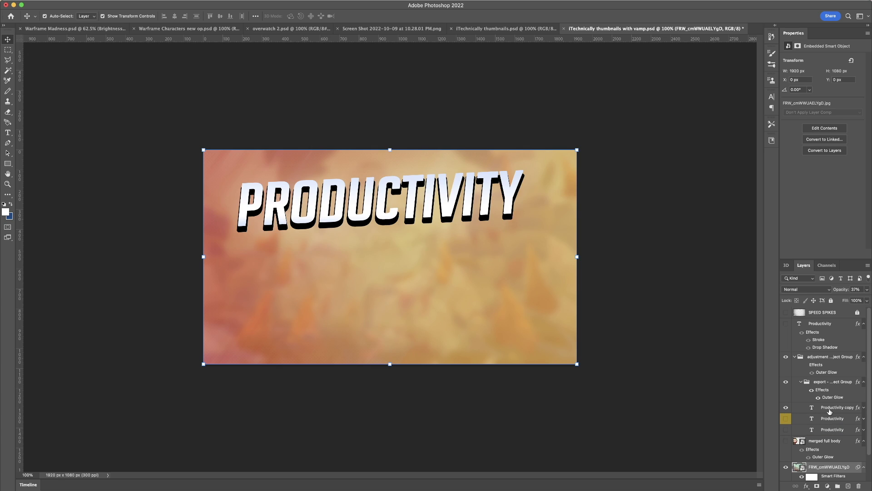
{"action": "left_click", "coordinate": [786, 418]}
{"action": "left_click", "coordinate": [787, 429]}
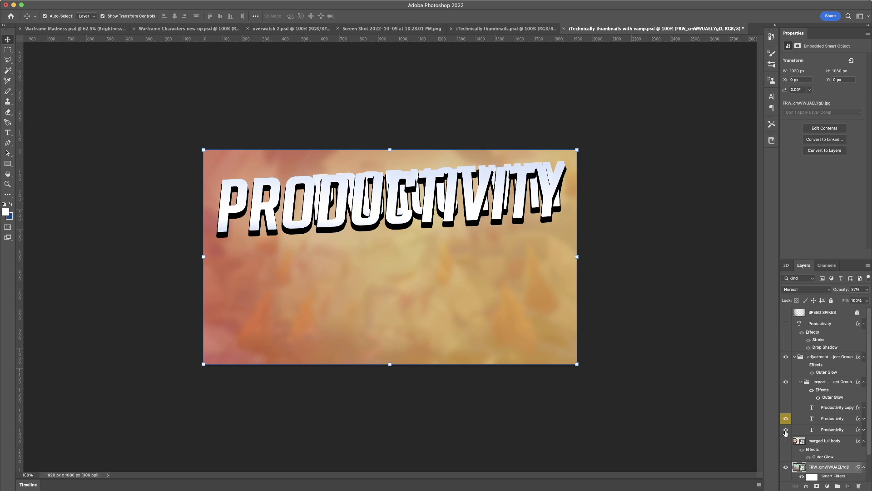
{"action": "left_click", "coordinate": [786, 430]}
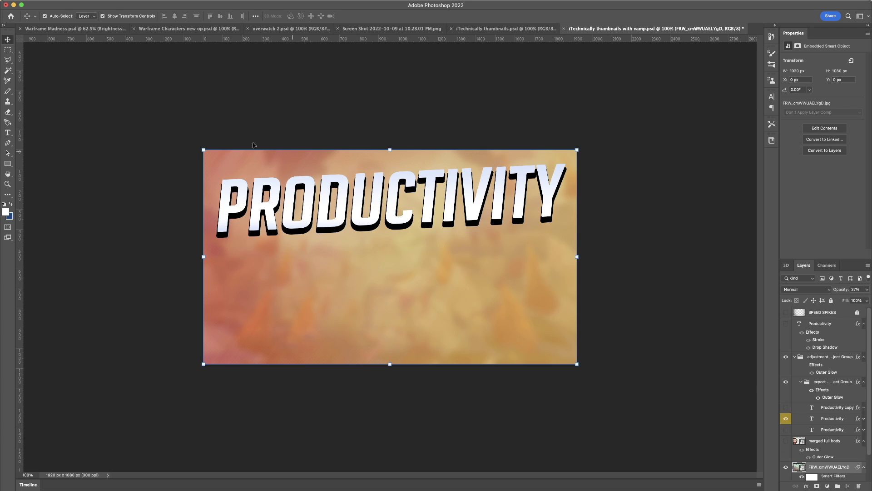
With the Type tool active, select the thumbnail and thumbnail copy text layers
{"action": "left_click", "coordinate": [8, 134]}
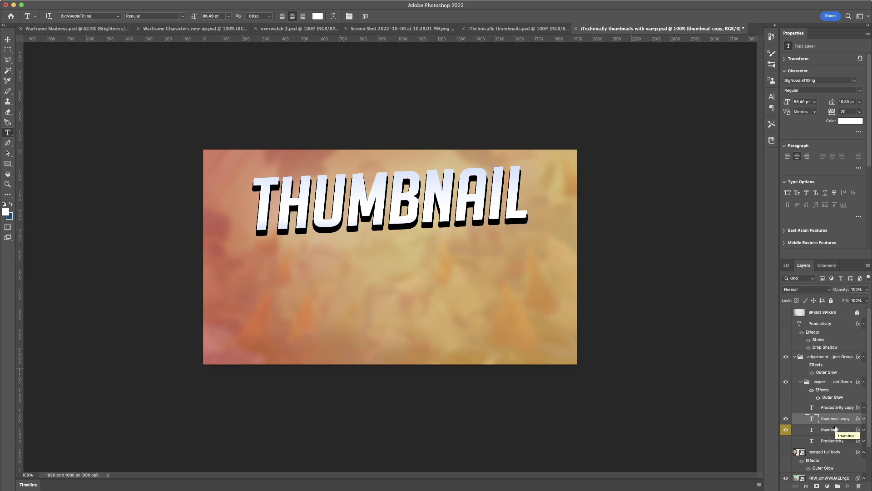
{"action": "left_click", "coordinate": [835, 429]}
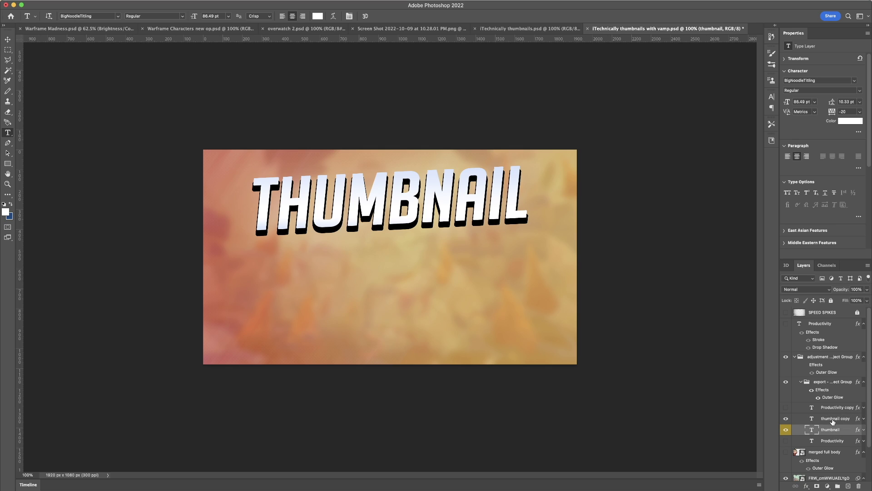
{"action": "left_click", "coordinate": [833, 419]}
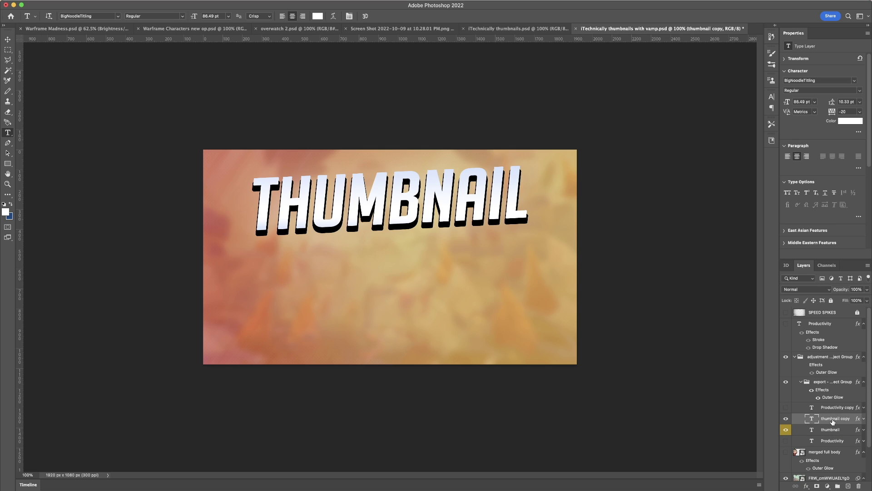
Retype the thumbnail copy text as 'TUTORIAL' and place it just below THUMBNAIL
{"action": "left_click", "coordinate": [382, 192]}
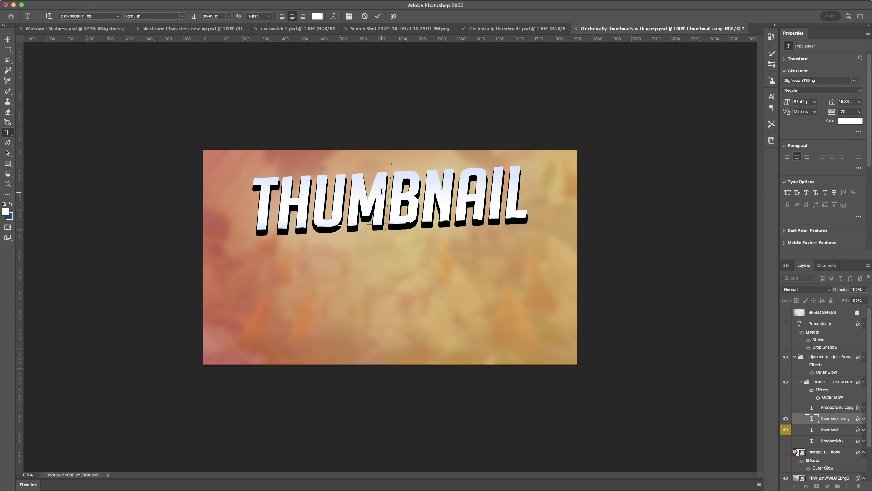
{"action": "left_click_drag", "start_coordinate": [521, 195], "coordinate": [177, 203]}
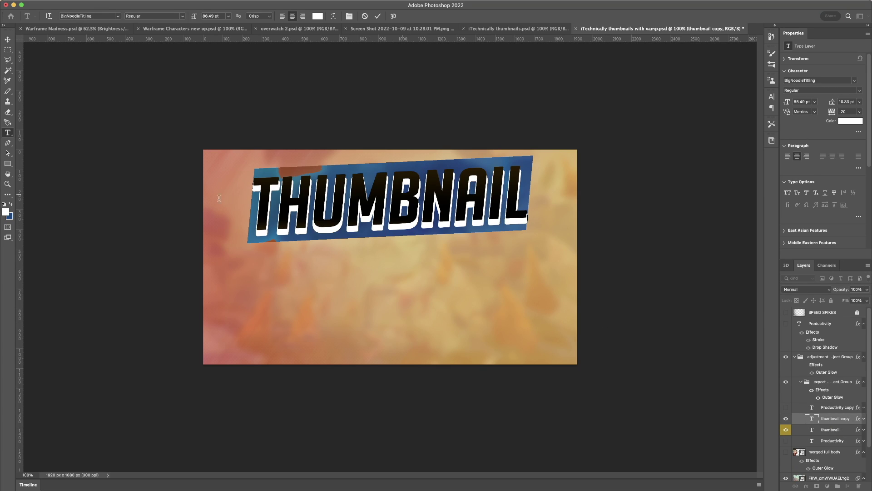
{"action": "type", "text": "TUTORIAL"}
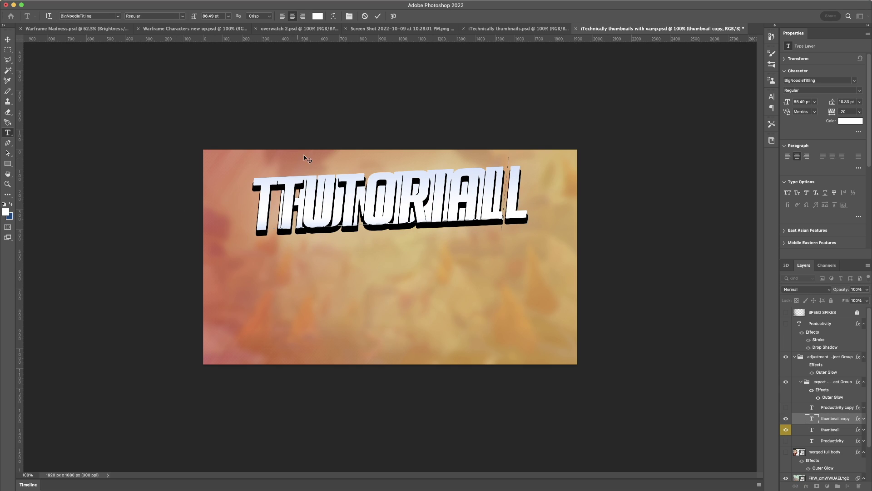
{"action": "left_click_drag", "start_coordinate": [353, 140], "coordinate": [354, 160]}
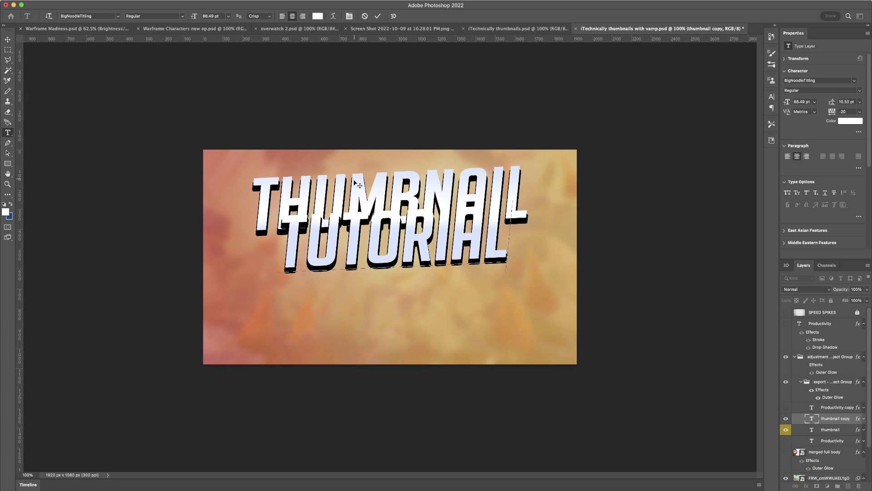
{"action": "left_click_drag", "start_coordinate": [355, 182], "coordinate": [355, 203]}
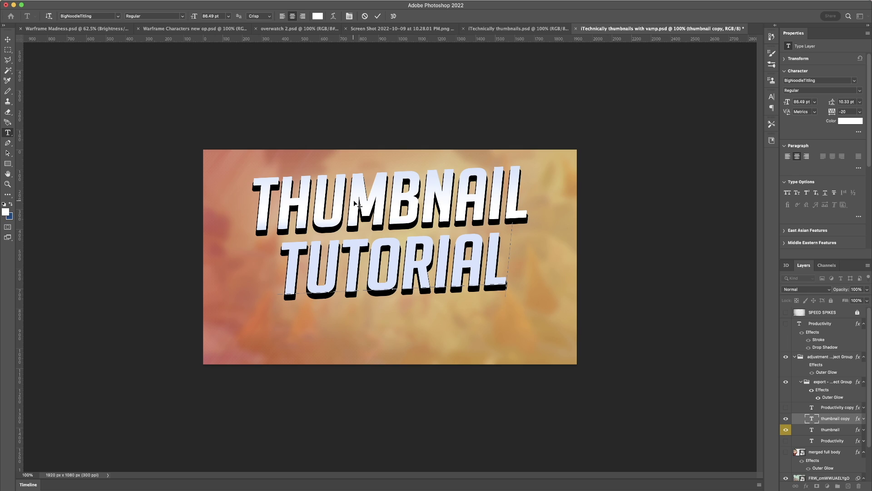
{"action": "left_click", "coordinate": [378, 16]}
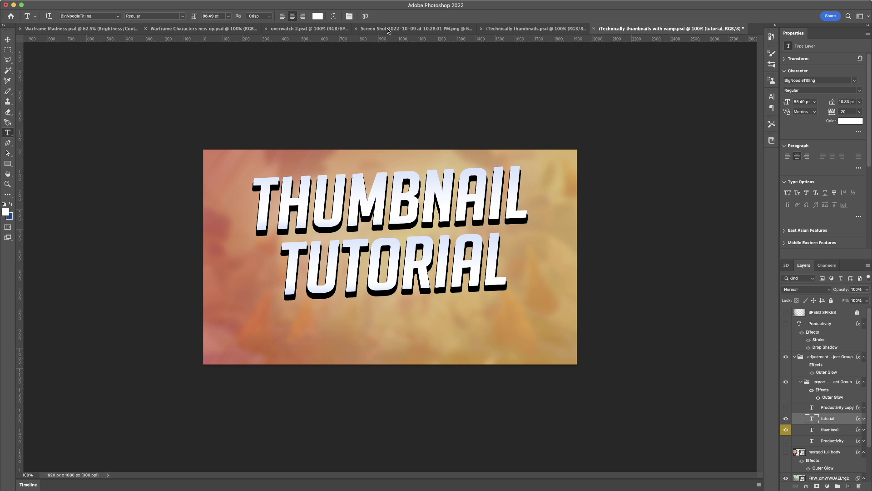
Narrow, rotate, shorten and skew both title layers together into a rightward slant of about -13°
{"action": "left_click", "coordinate": [843, 430], "text": "shift"}
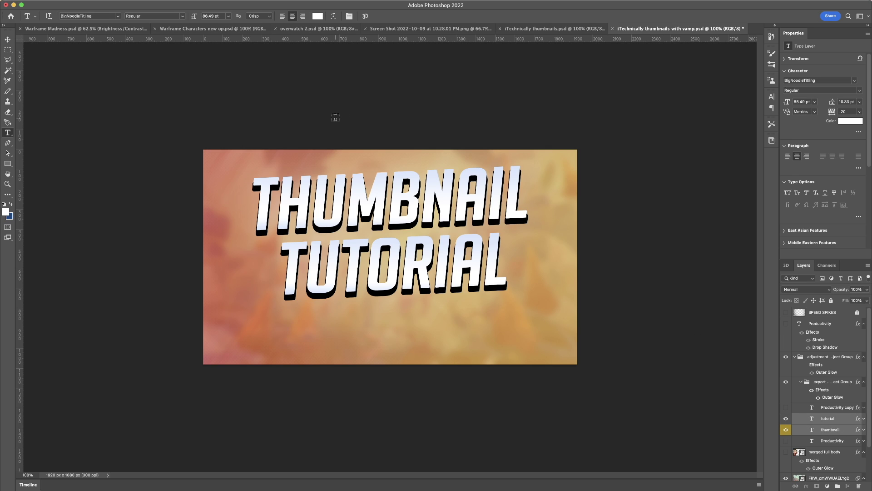
{"action": "left_click", "coordinate": [7, 40]}
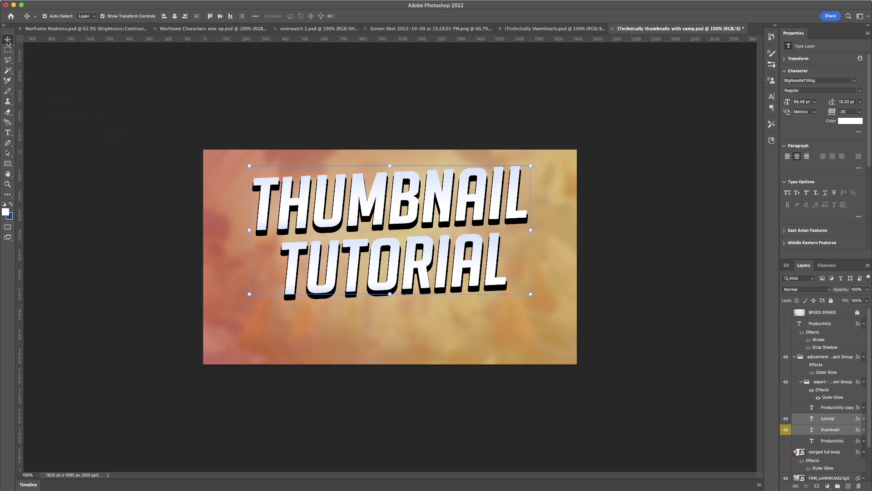
{"action": "left_click", "coordinate": [246, 232]}
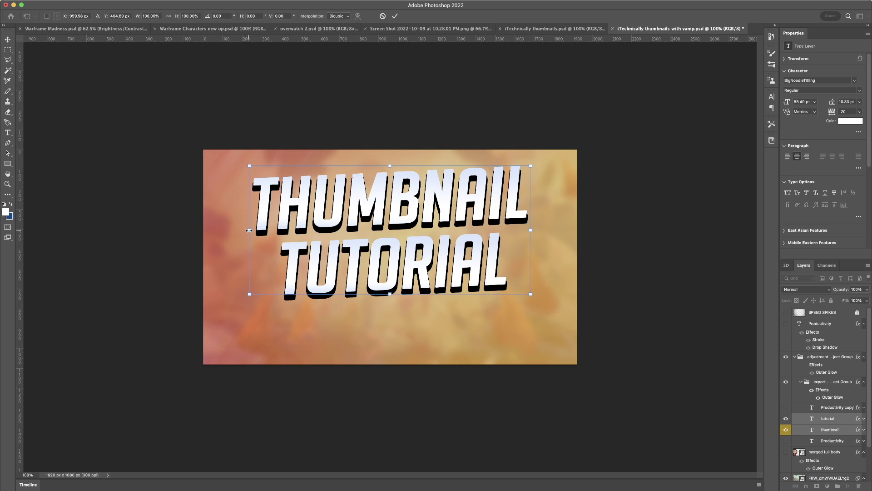
{"action": "mouse_move", "coordinate": [249, 231]}
{"action": "left_mouse_down"}
{"action": "mouse_move", "coordinate": [296, 230]}
{"action": "mouse_move", "coordinate": [246, 233]}
{"action": "left_mouse_up"}
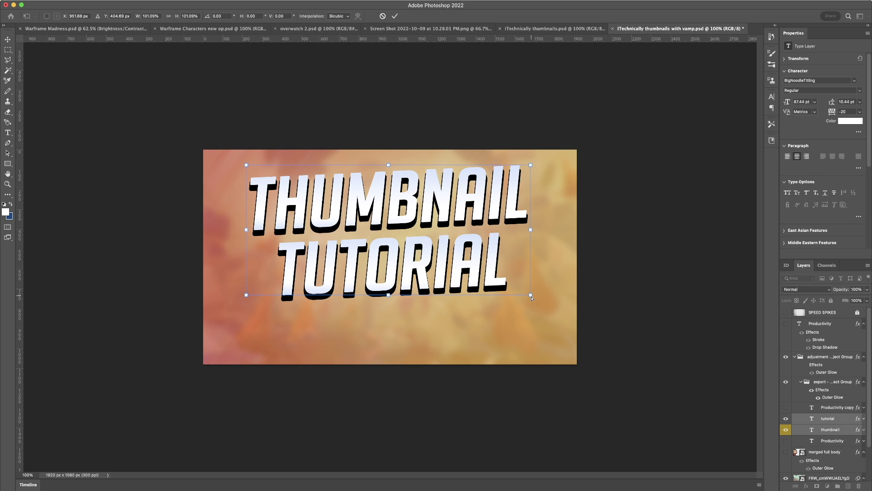
{"action": "left_click_drag", "start_coordinate": [532, 298], "coordinate": [550, 314]}
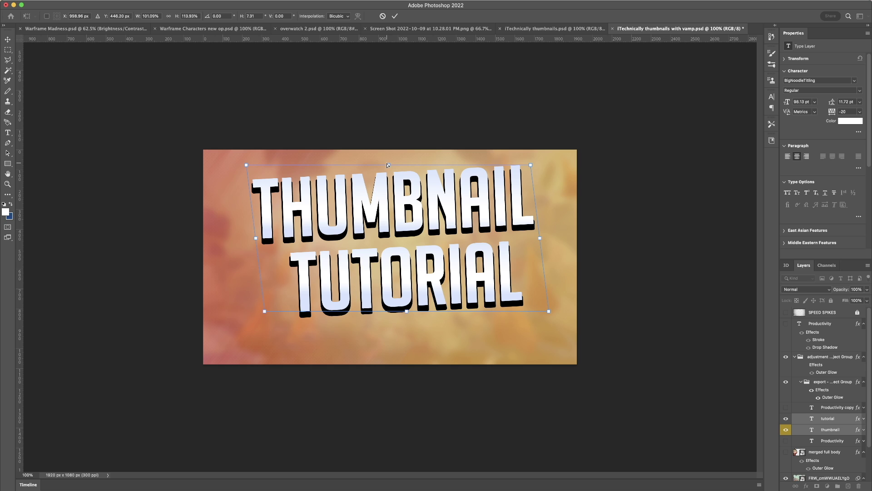
{"action": "left_click_drag", "start_coordinate": [388, 166], "coordinate": [394, 185]}
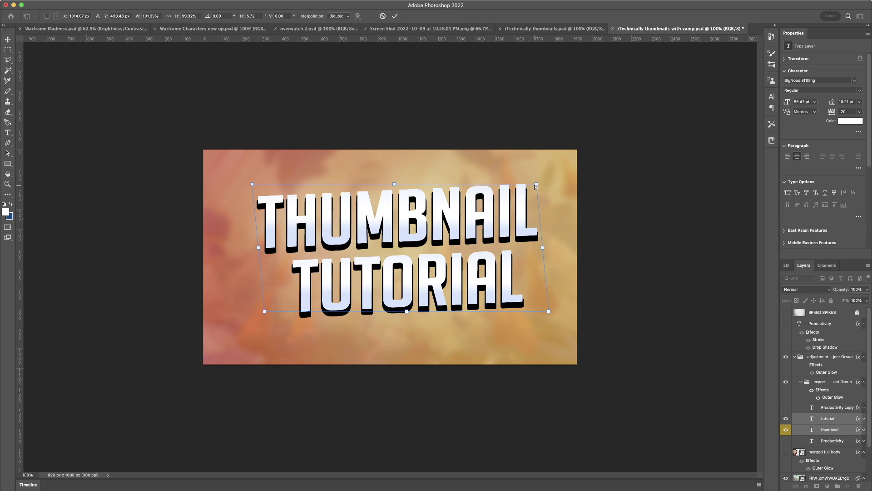
{"action": "left_click_drag", "start_coordinate": [536, 185], "coordinate": [577, 176]}
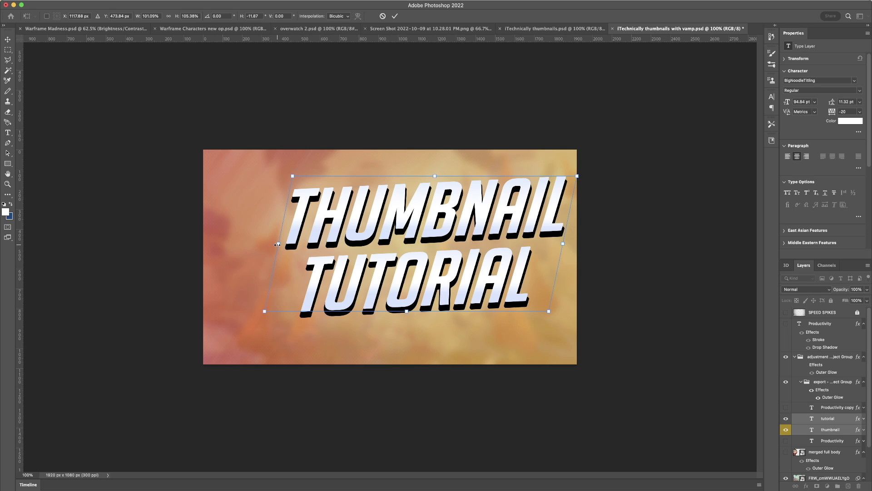
{"action": "left_click_drag", "start_coordinate": [277, 245], "coordinate": [310, 251]}
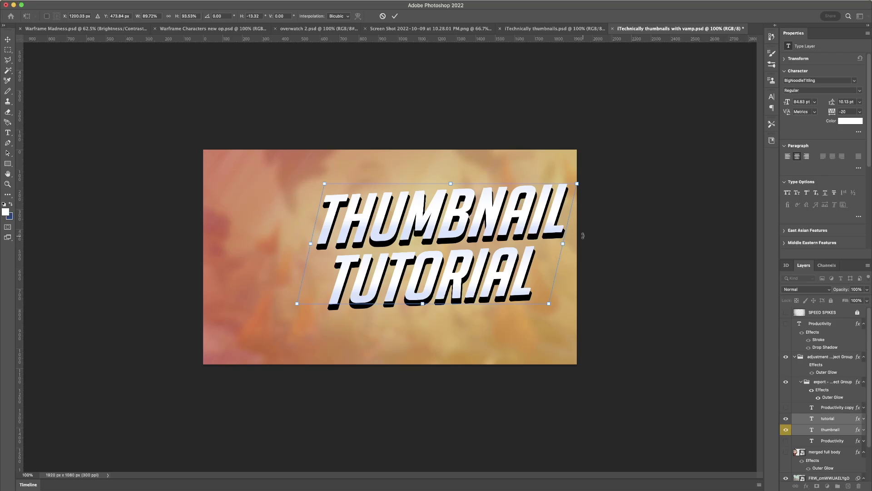
{"action": "left_click", "coordinate": [396, 16]}
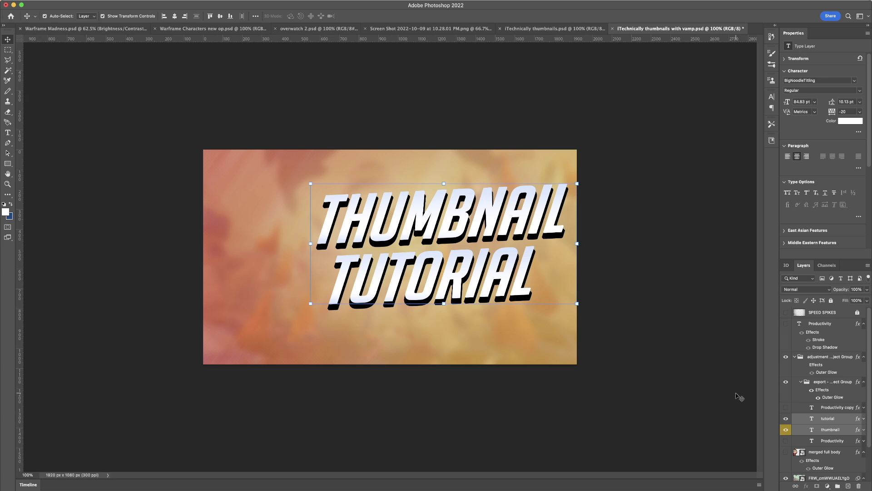
{"action": "left_click", "coordinate": [838, 422]}
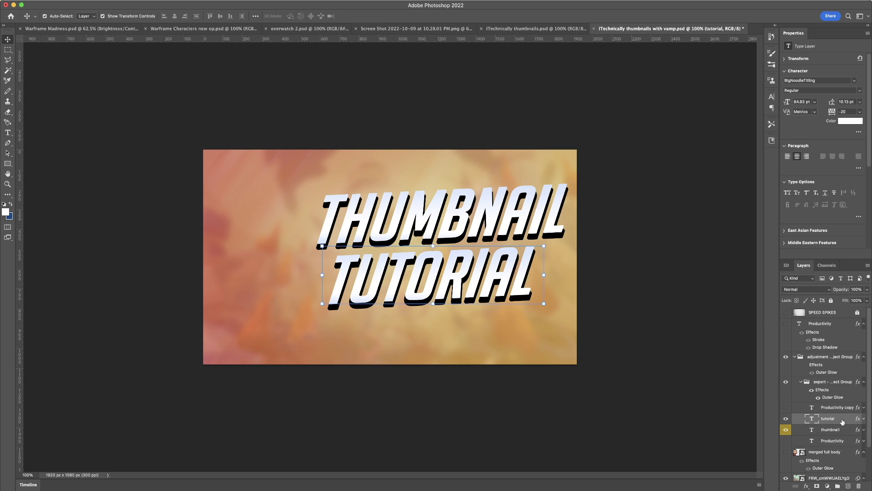
Check the tutorial layer's Gradient Overlay, then reopen its Layer Style and enable Stroke
{"action": "double_click", "coordinate": [842, 421]}
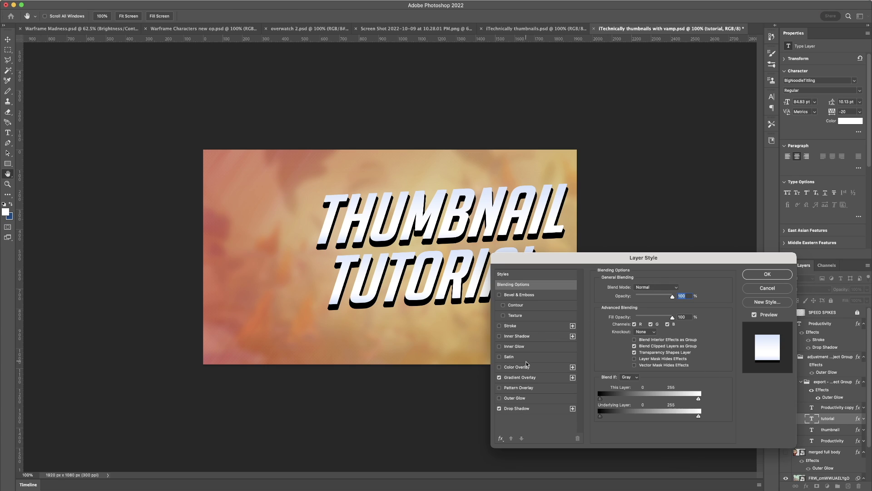
{"action": "left_click", "coordinate": [541, 377]}
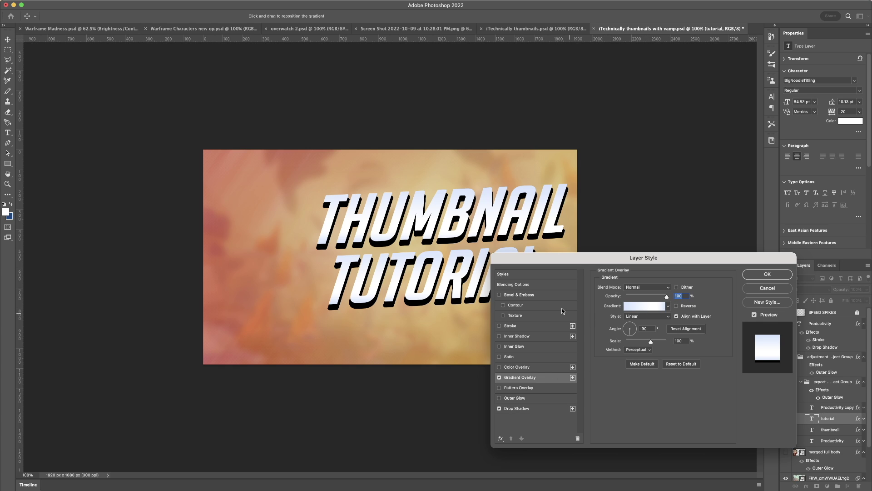
{"action": "left_click_drag", "start_coordinate": [562, 263], "coordinate": [601, 258]}
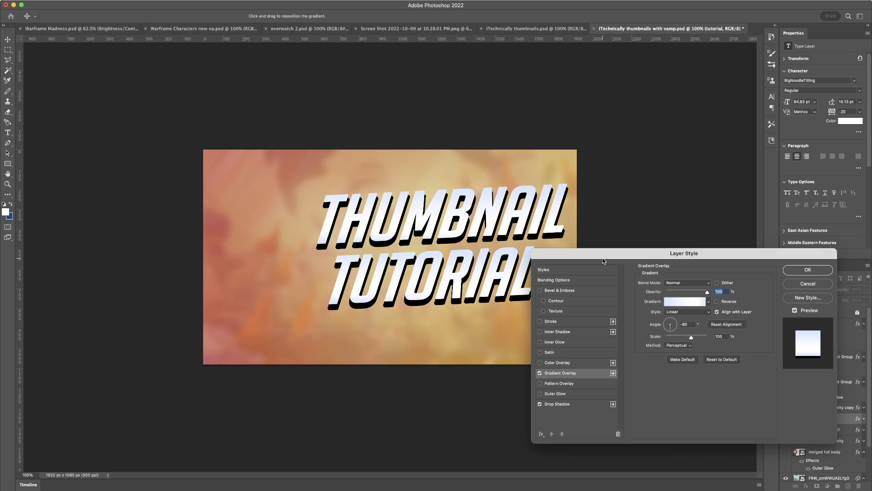
{"action": "left_click", "coordinate": [808, 284]}
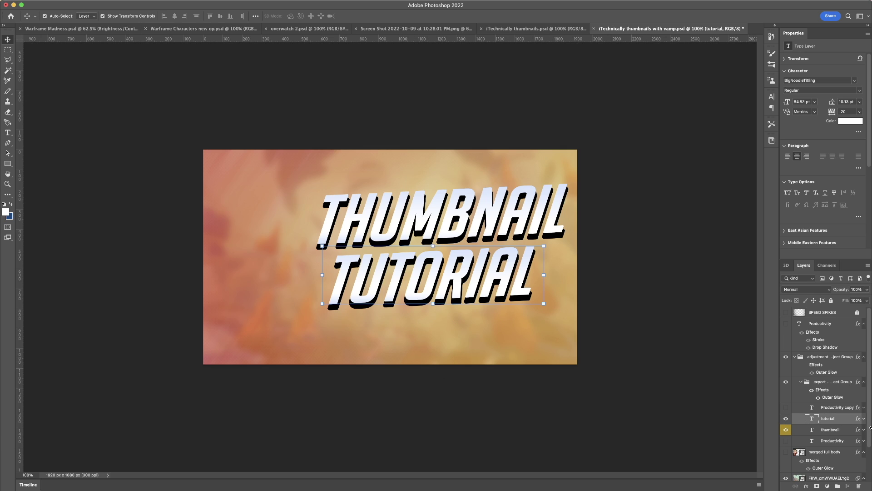
{"action": "double_click", "coordinate": [843, 422]}
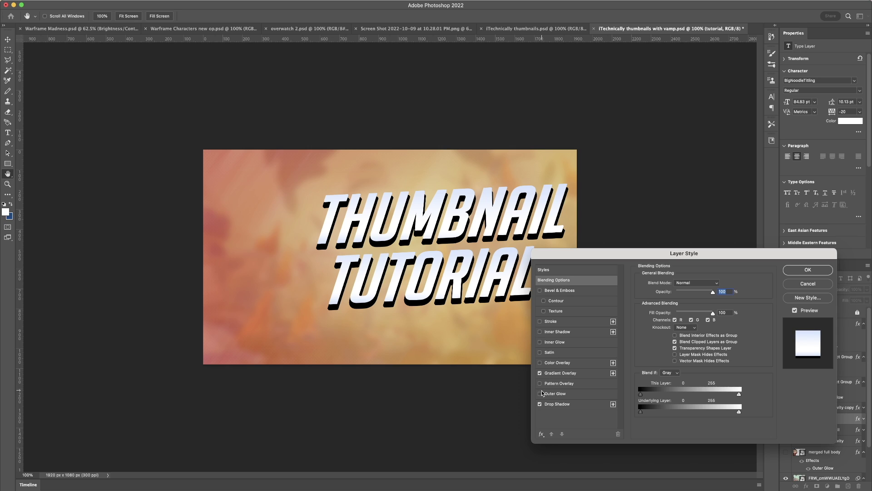
{"action": "left_click", "coordinate": [540, 322]}
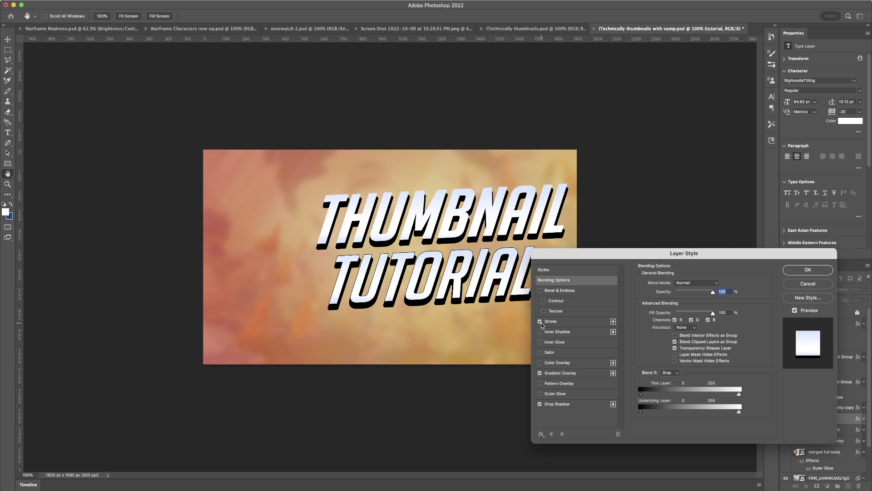
Confirm the style, then copy the tutorial layer's style and paste it onto the thumbnail layer
{"action": "left_click", "coordinate": [572, 320]}
{"action": "key", "text": "Return"}
{"action": "right_click", "coordinate": [838, 418]}
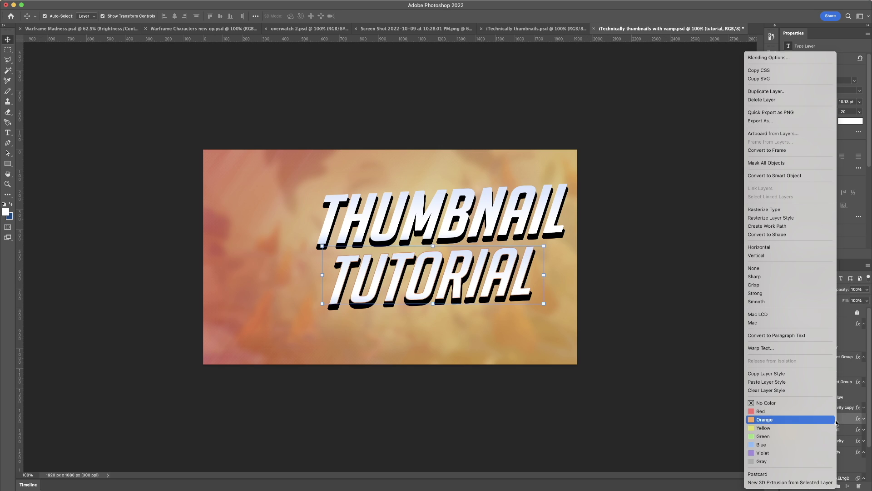
{"action": "left_click", "coordinate": [799, 374]}
{"action": "left_click", "coordinate": [828, 435]}
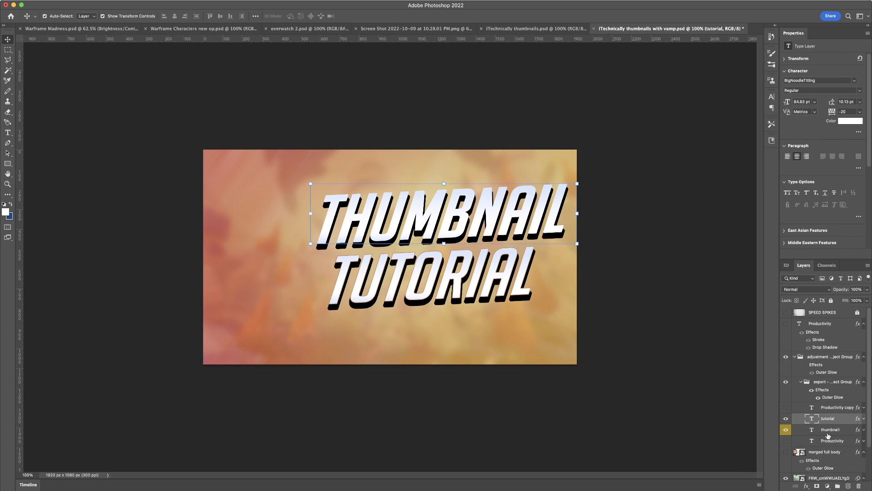
{"action": "right_click", "coordinate": [827, 435]}
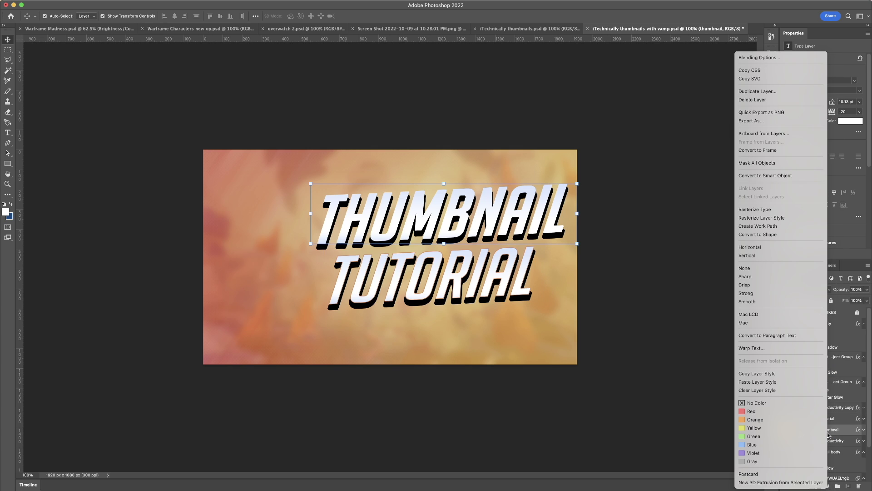
{"action": "left_click", "coordinate": [791, 384]}
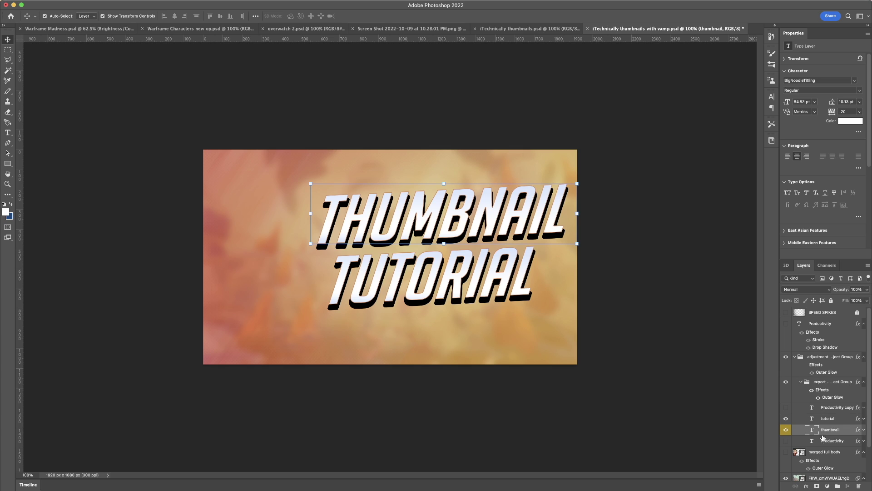
{"action": "scroll", "coordinate": [823, 440], "scroll_direction": "down", "scroll_amount": 2}
{"action": "scroll", "coordinate": [823, 441], "scroll_direction": "down", "scroll_amount": 2}
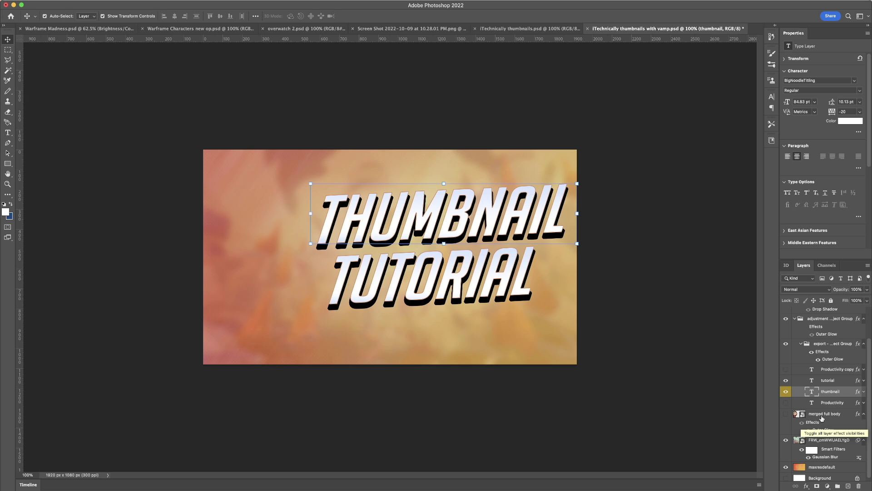
Reveal and select the merged full body chibi layer, toggling its outer glow off and back on
{"action": "left_click", "coordinate": [786, 414]}
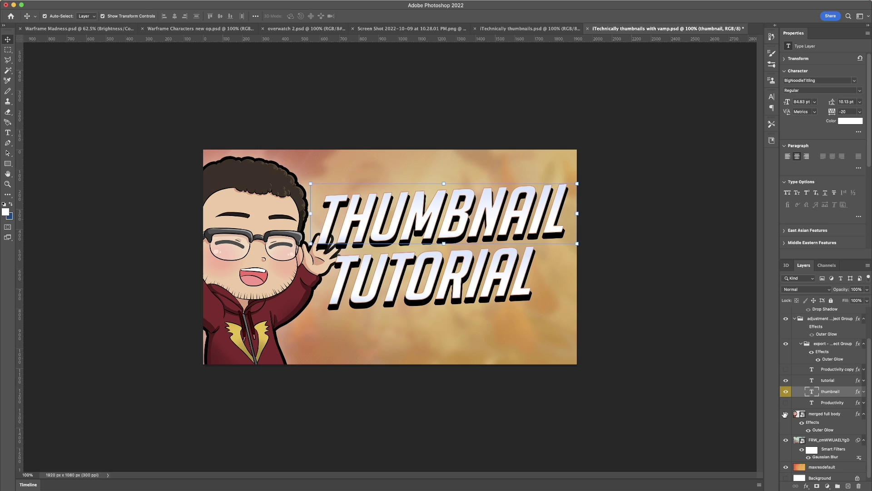
{"action": "left_click", "coordinate": [831, 414]}
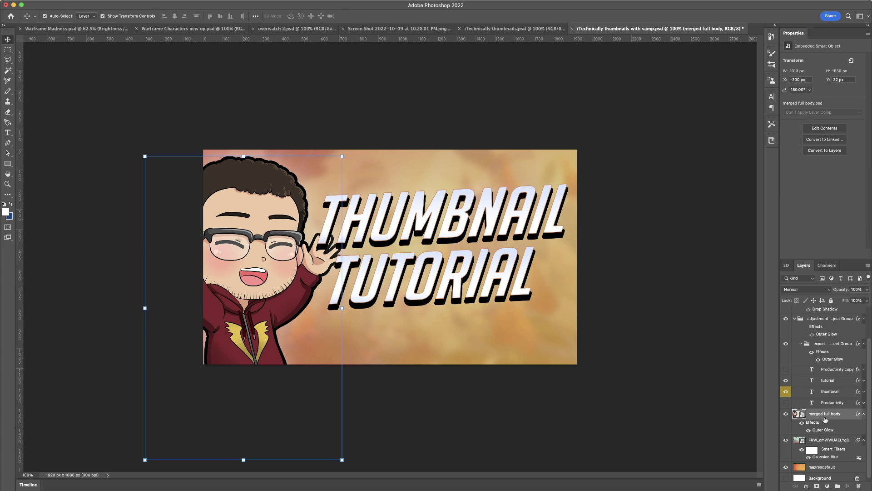
{"action": "left_click", "coordinate": [803, 423]}
{"action": "left_click", "coordinate": [803, 423]}
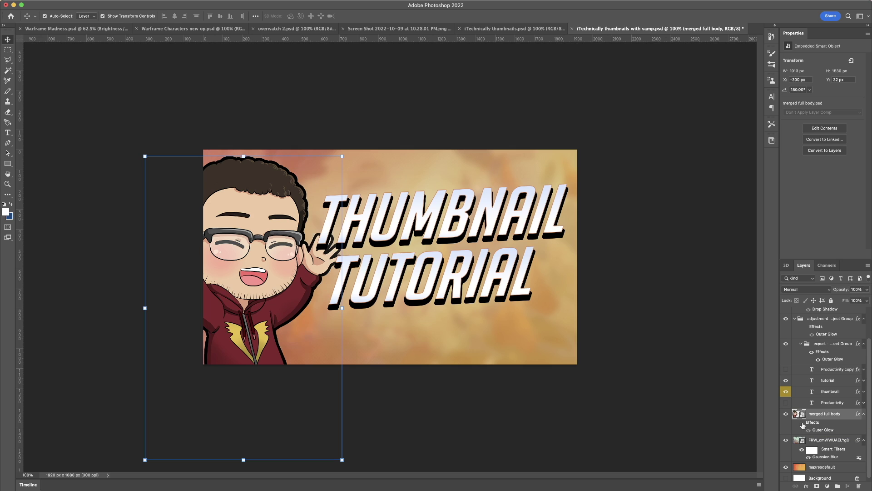
{"action": "left_click", "coordinate": [803, 423]}
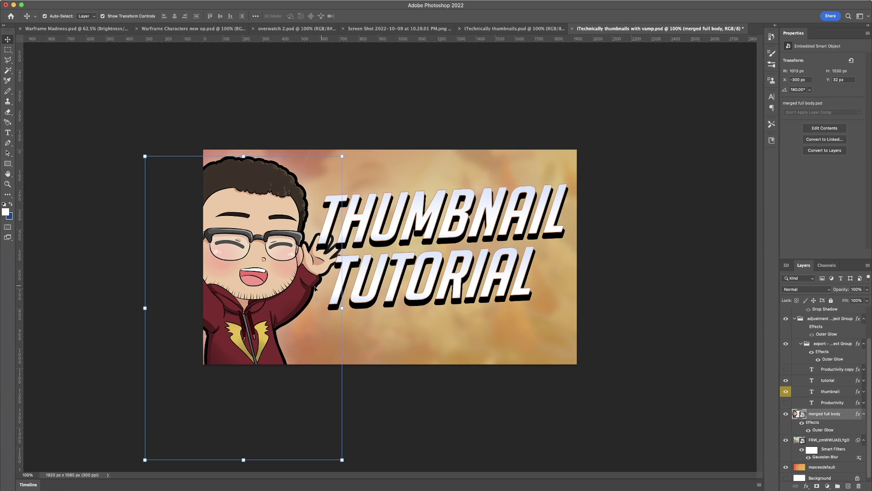
Scale the chibi character down to about 55.77% and move it to the thumbnail's left edge
{"action": "left_click", "coordinate": [342, 308]}
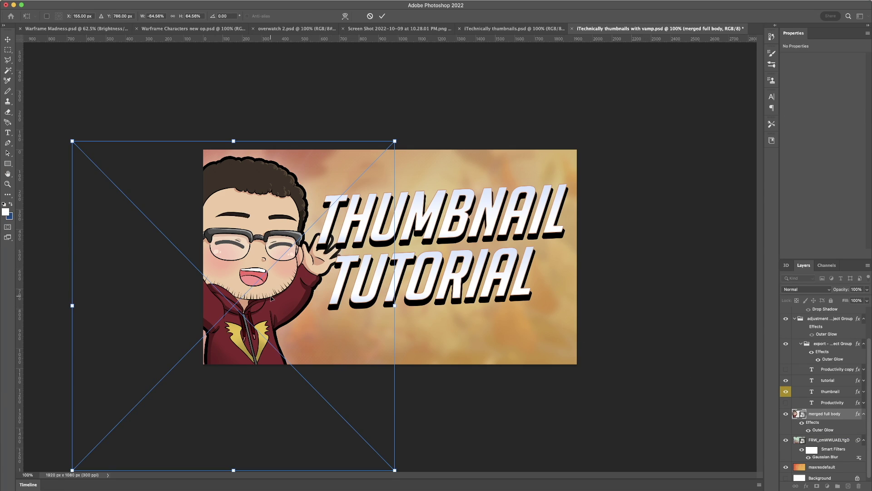
{"action": "left_click_drag", "start_coordinate": [271, 296], "coordinate": [318, 298]}
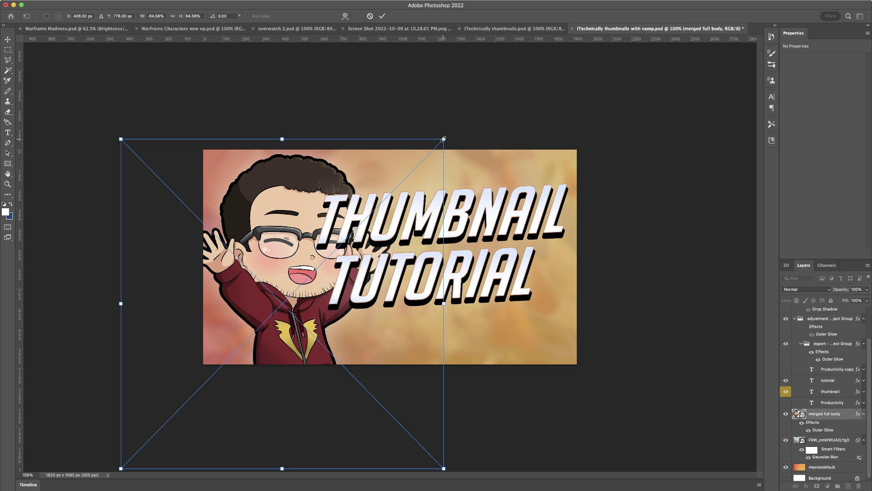
{"action": "left_click_drag", "start_coordinate": [444, 138], "coordinate": [383, 169]}
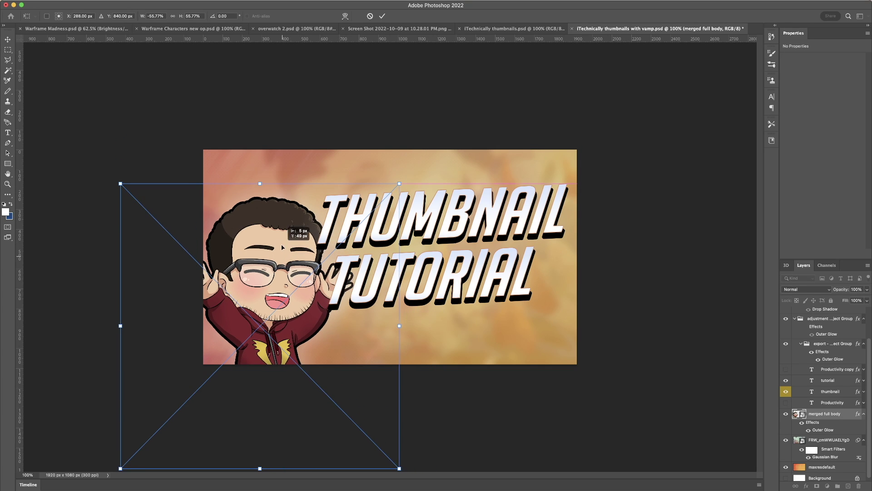
{"action": "left_click_drag", "start_coordinate": [284, 258], "coordinate": [280, 213]}
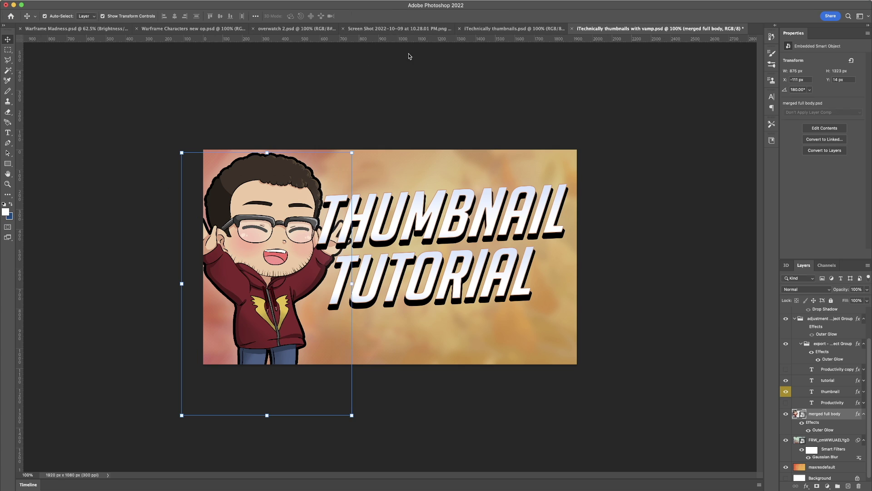
{"action": "left_click", "coordinate": [432, 227]}
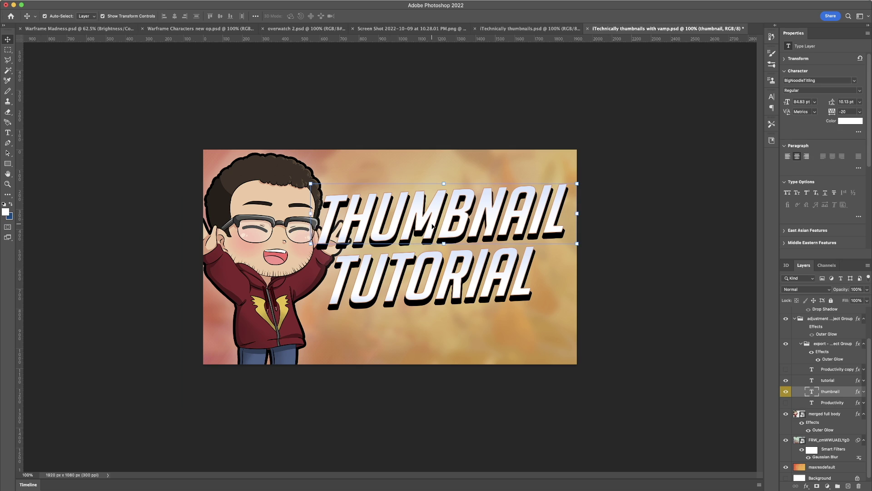
Scale the THUMBNAIL TUTORIAL title down to about 93% from its left side
{"action": "left_click", "coordinate": [833, 384], "text": "shift"}
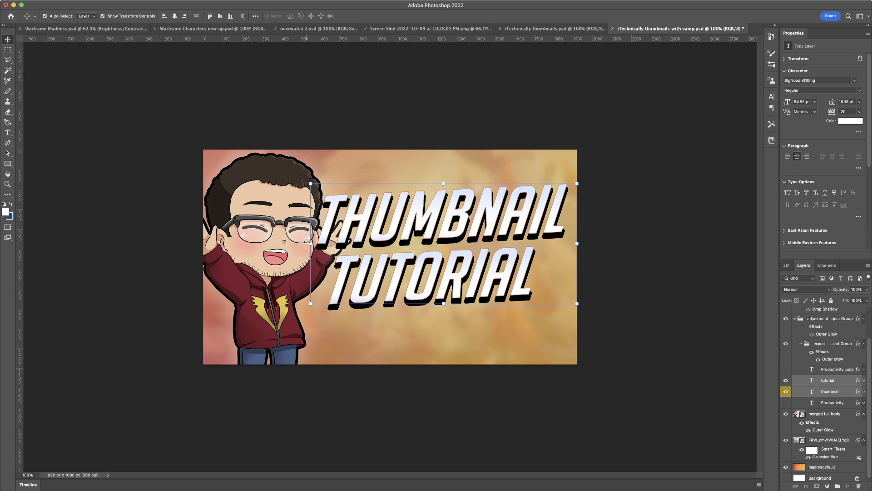
{"action": "key", "text": "super+t"}
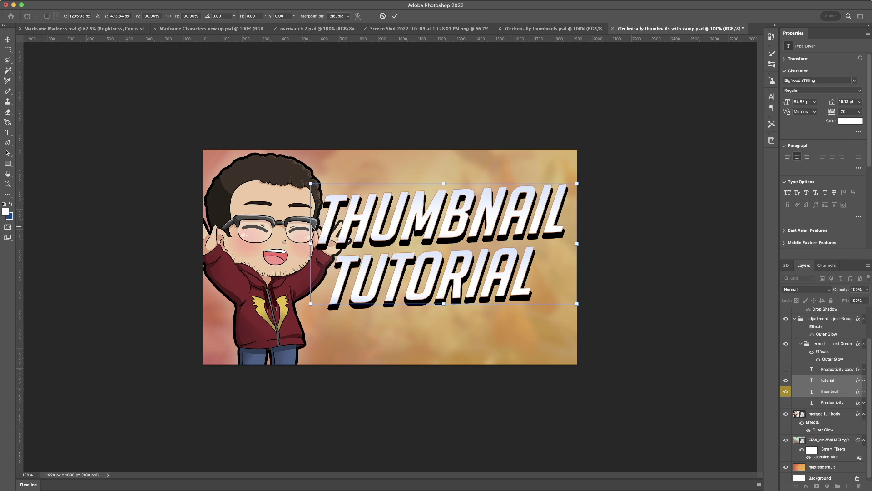
{"action": "left_click_drag", "start_coordinate": [311, 243], "coordinate": [336, 243]}
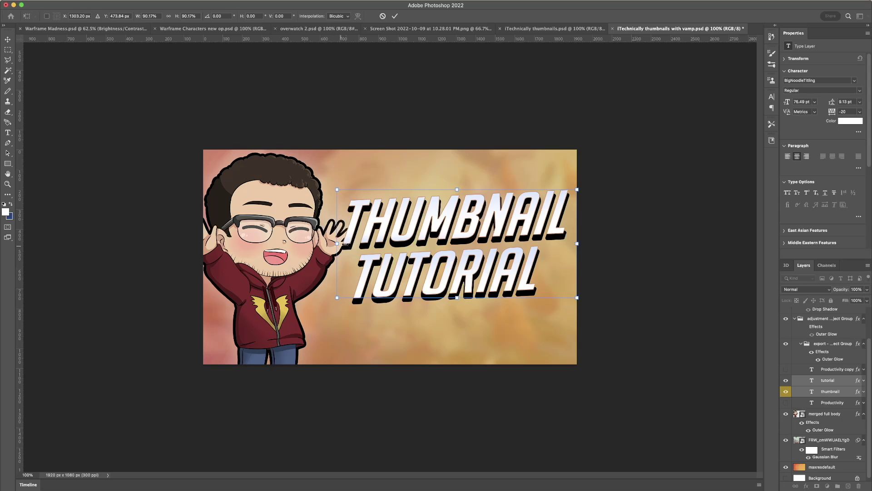
{"action": "left_click_drag", "start_coordinate": [337, 244], "coordinate": [327, 244]}
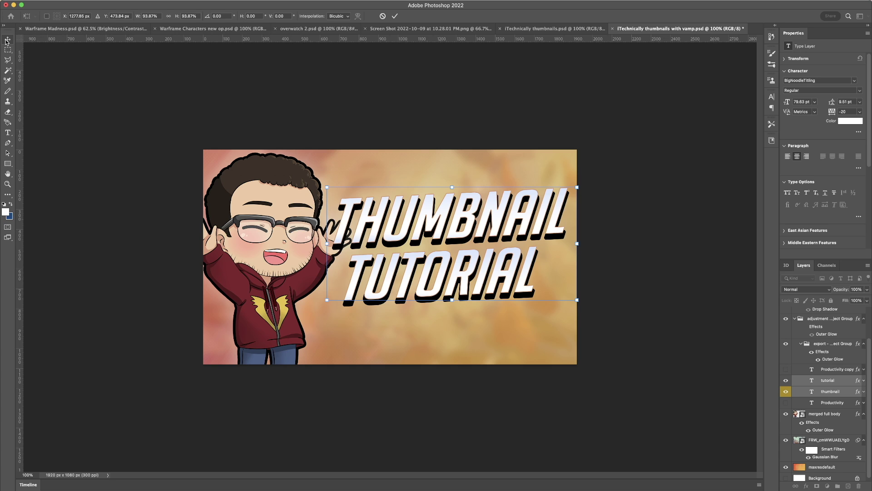
{"action": "key", "text": "Return"}
Enlarge the chibi character to about 64.6% and shift it left and down
{"action": "left_click", "coordinate": [284, 221]}
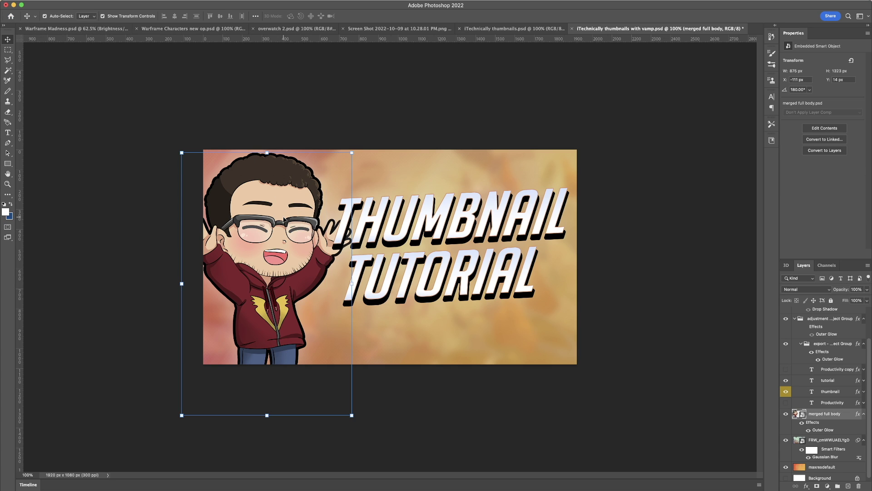
{"action": "left_click", "coordinate": [353, 150]}
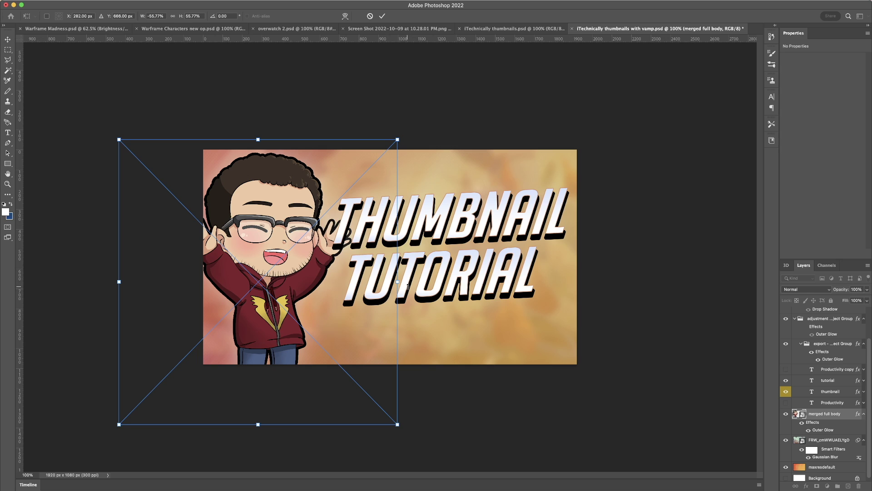
{"action": "left_click_drag", "start_coordinate": [397, 281], "coordinate": [442, 290]}
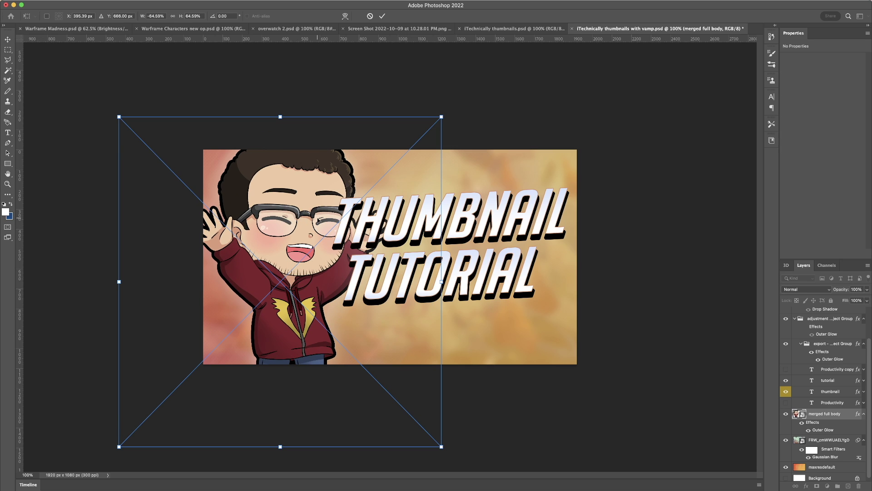
{"action": "left_click_drag", "start_coordinate": [320, 220], "coordinate": [309, 239]}
{"action": "key", "text": "Escape"}
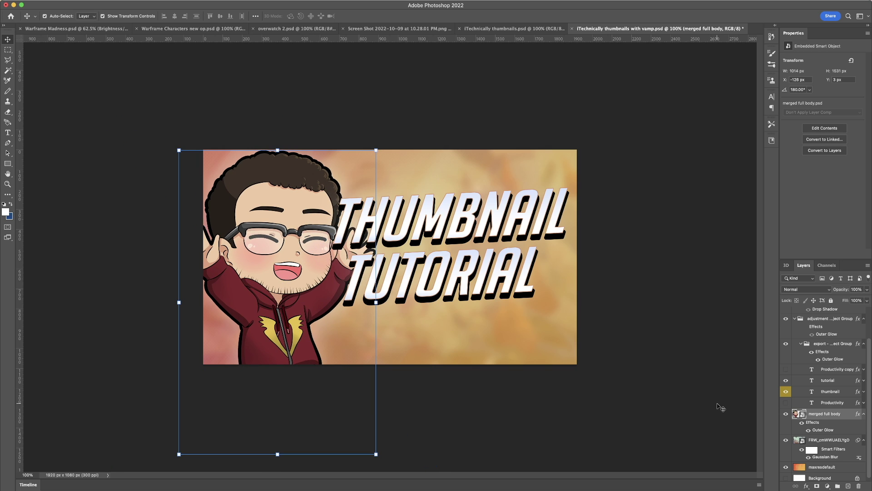
{"action": "left_click", "coordinate": [837, 441]}
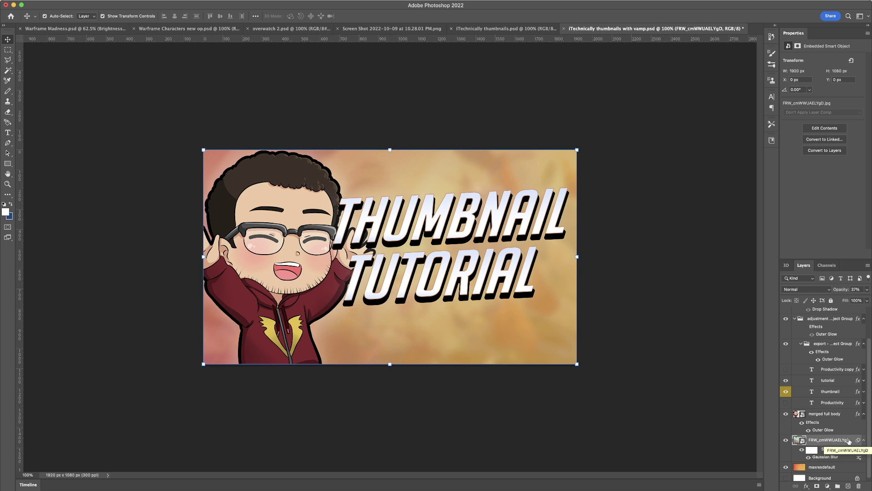
Add a Bevel & Emboss effect to the FRW background layer
{"action": "double_click", "coordinate": [850, 440]}
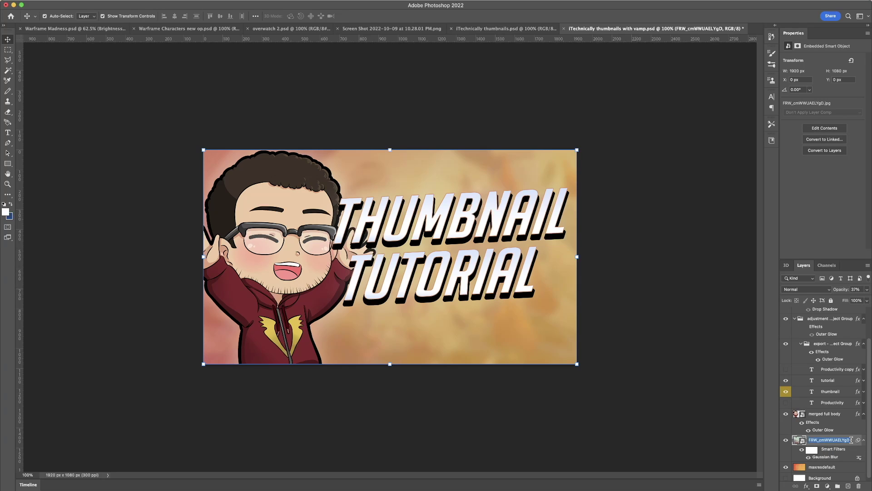
{"action": "key", "text": "Return"}
{"action": "left_click", "coordinate": [807, 486]}
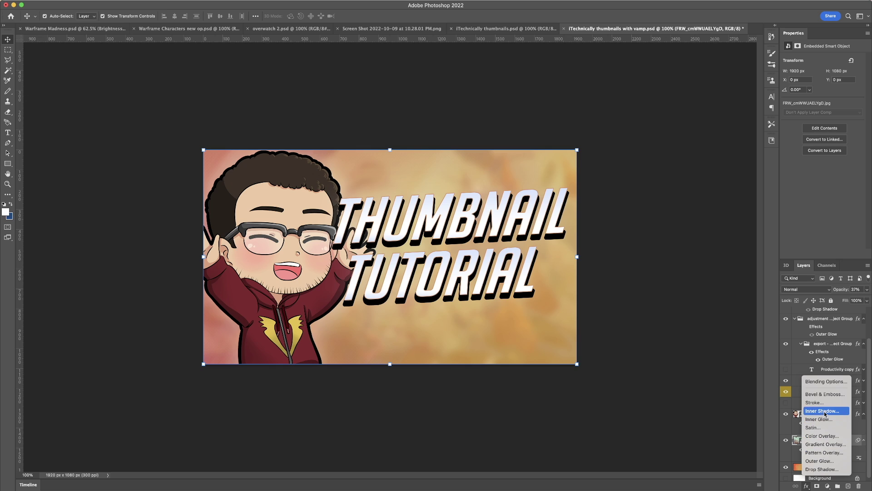
{"action": "left_click", "coordinate": [825, 394]}
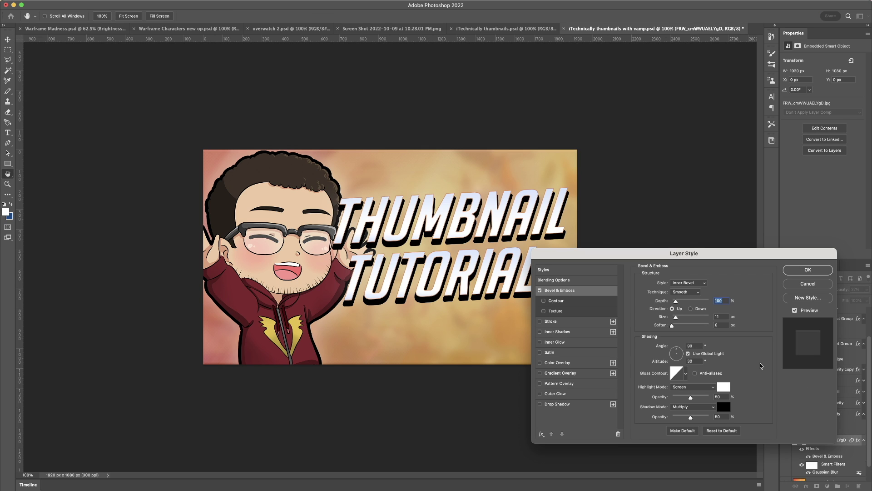
Enable the bevel's Texture with the green Water pattern at 51% scale, then apply
{"action": "left_click", "coordinate": [544, 312]}
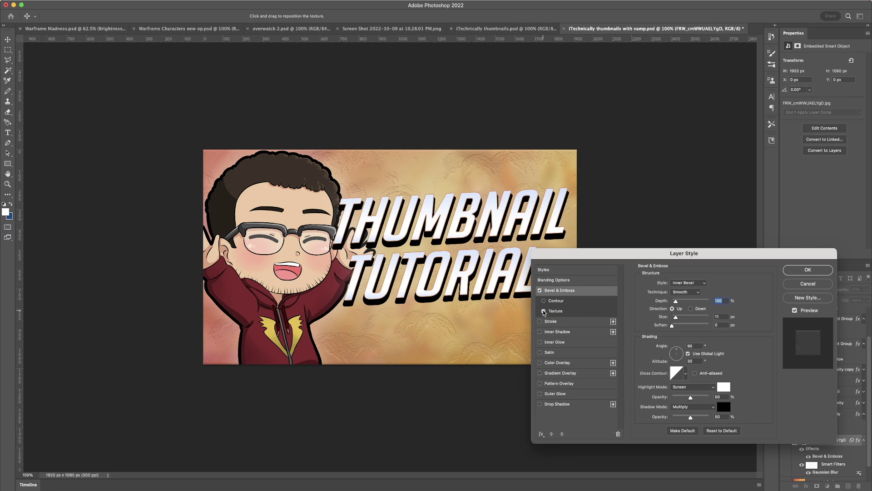
{"action": "left_click", "coordinate": [573, 313]}
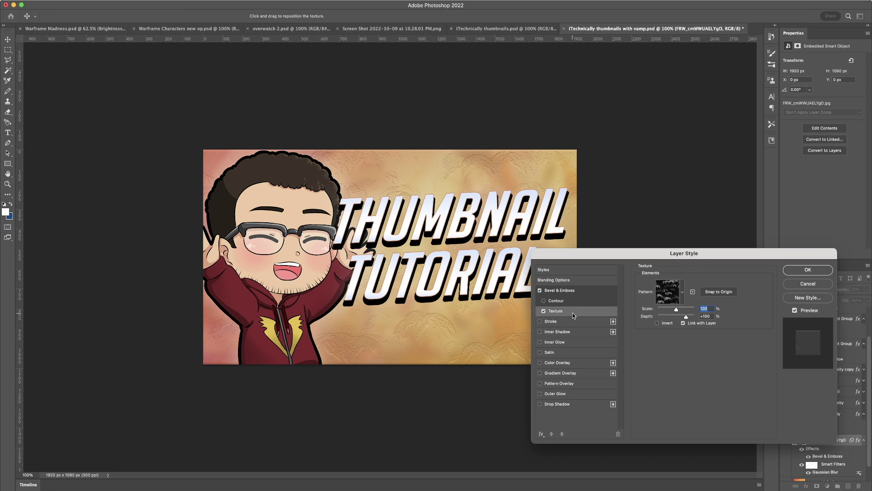
{"action": "left_click", "coordinate": [683, 292]}
{"action": "left_click", "coordinate": [649, 361]}
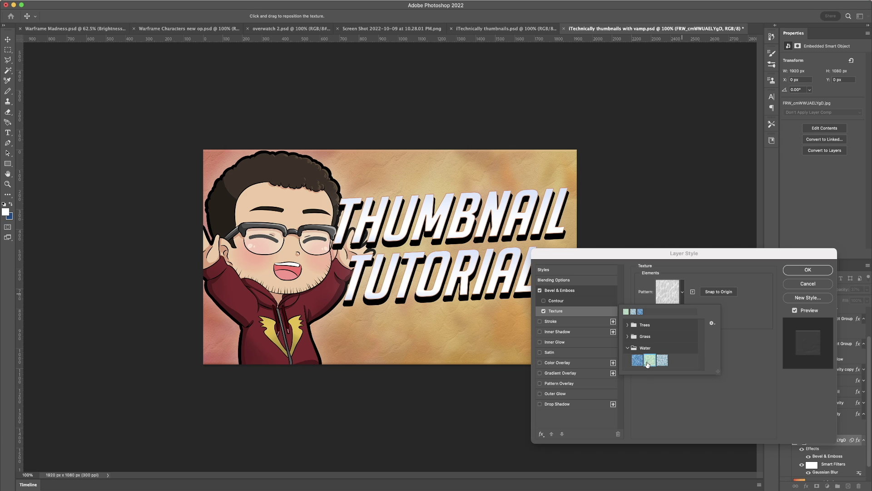
{"action": "left_click", "coordinate": [632, 361]}
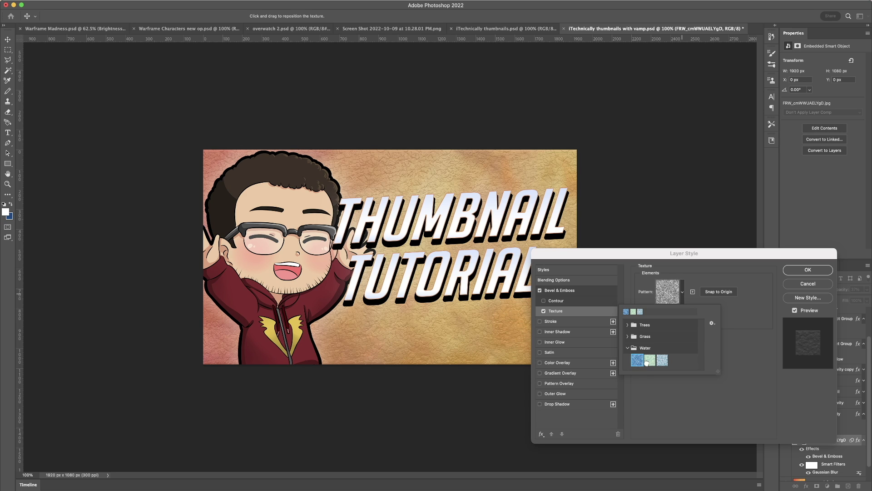
{"action": "left_click", "coordinate": [651, 364]}
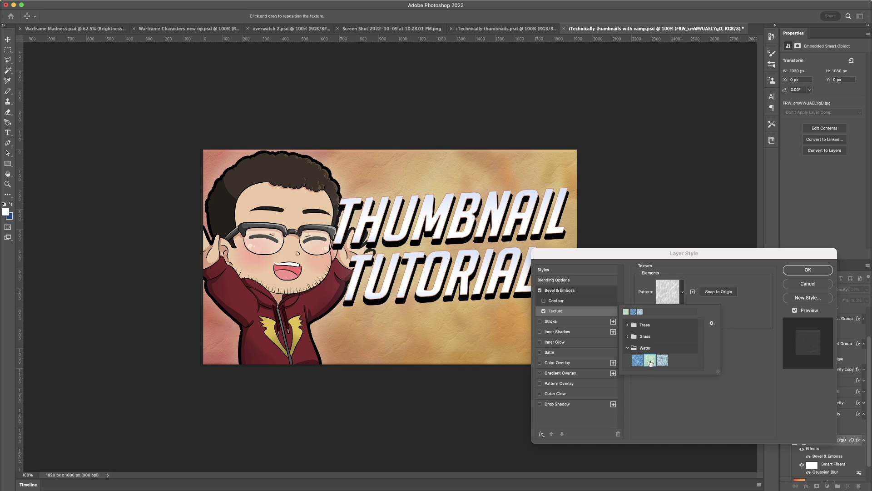
{"action": "left_click", "coordinate": [728, 277]}
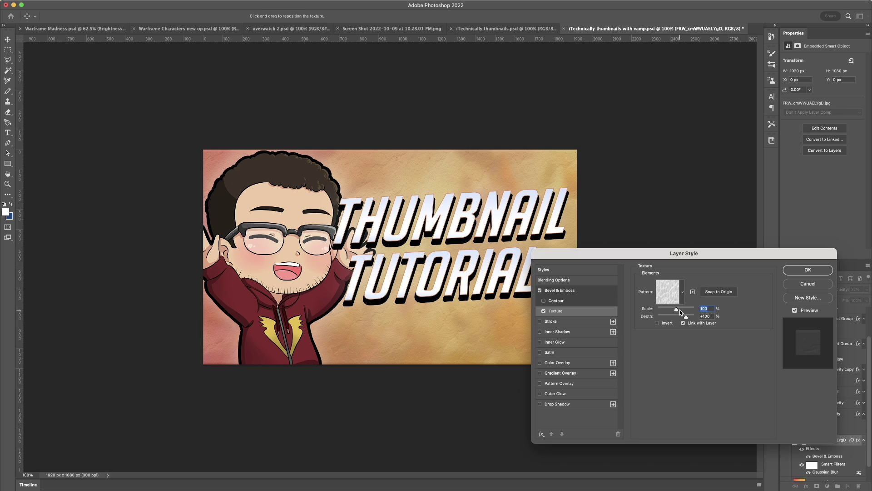
{"action": "mouse_move", "coordinate": [677, 310]}
{"action": "left_mouse_down"}
{"action": "mouse_move", "coordinate": [668, 311]}
{"action": "mouse_move", "coordinate": [689, 318]}
{"action": "mouse_move", "coordinate": [670, 319]}
{"action": "mouse_move", "coordinate": [684, 318]}
{"action": "left_mouse_up"}
{"action": "left_click", "coordinate": [803, 272]}
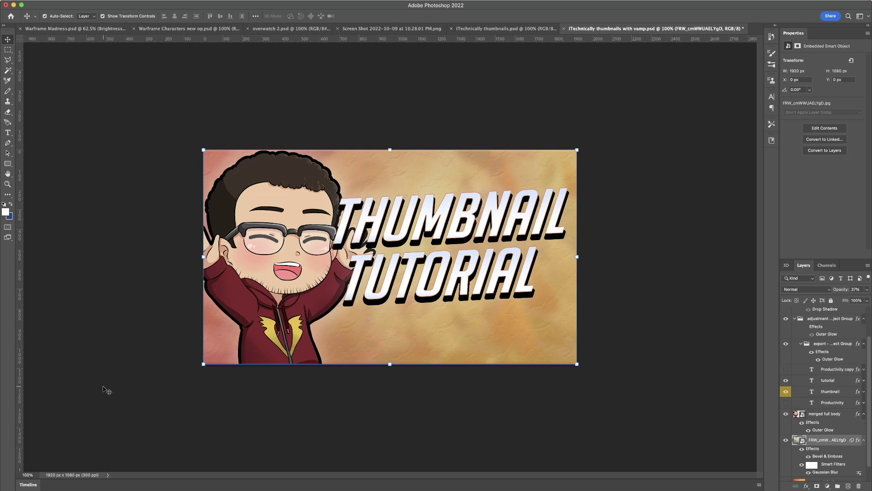
Add a new layer above the chibi character and name it glow
{"action": "left_click", "coordinate": [825, 413]}
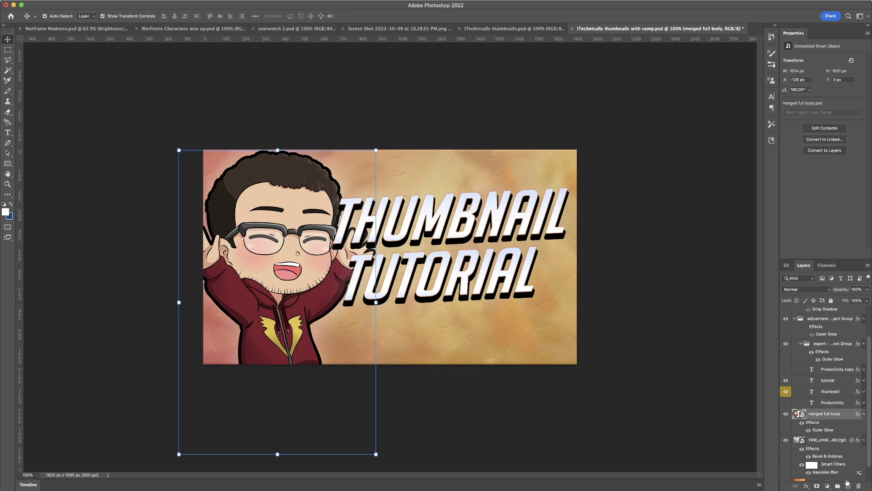
{"action": "left_click", "coordinate": [848, 486]}
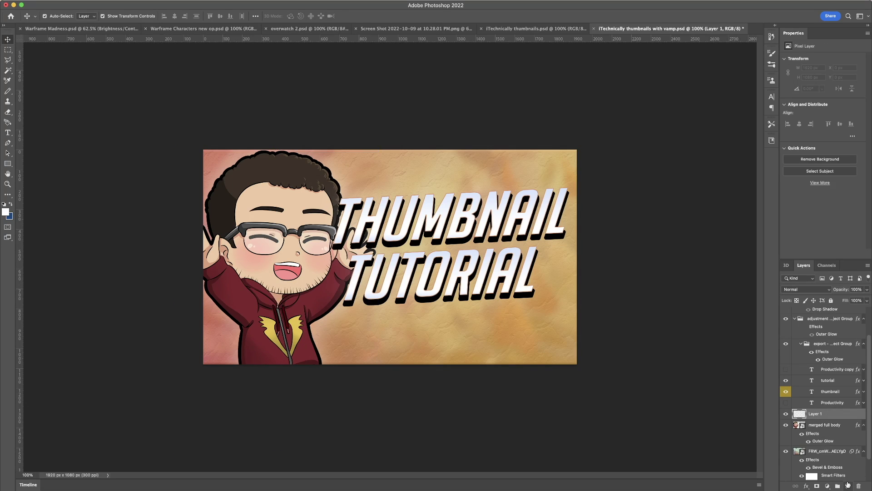
{"action": "double_click", "coordinate": [816, 414]}
{"action": "type", "text": "B"}
{"action": "key", "text": "Return"}
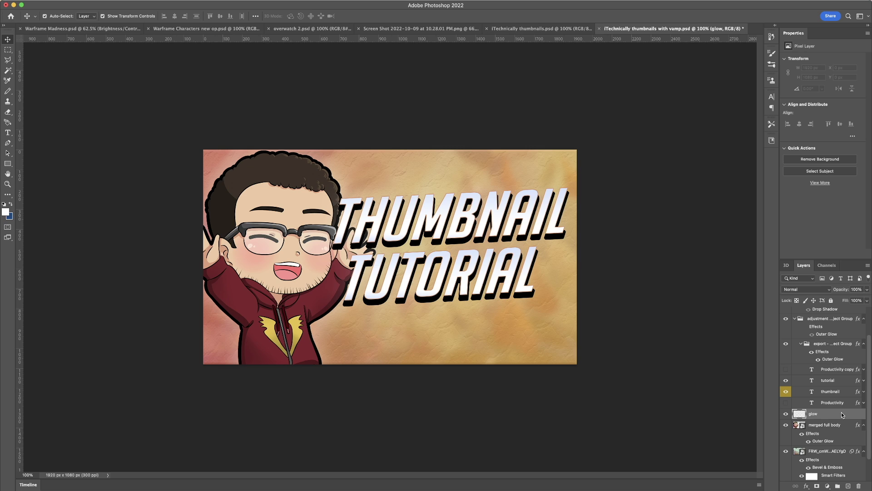
Set the foreground colour to warm gold #b98d2e, sampled from the hoodie logo
{"action": "left_click", "coordinate": [6, 211]}
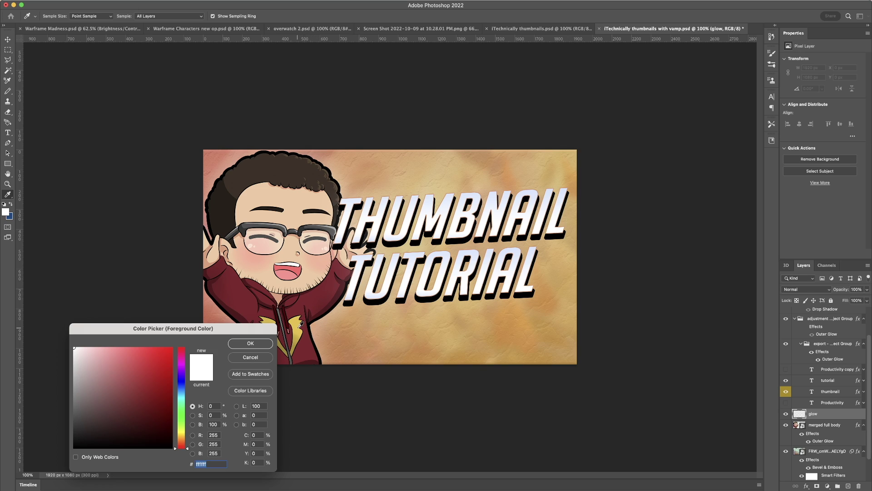
{"action": "left_click", "coordinate": [297, 338]}
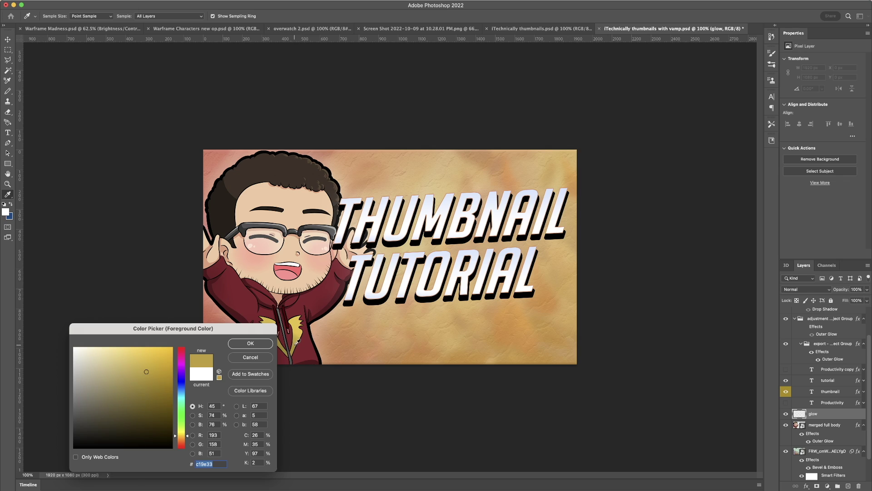
{"action": "left_click", "coordinate": [295, 348]}
{"action": "left_click", "coordinate": [180, 437]}
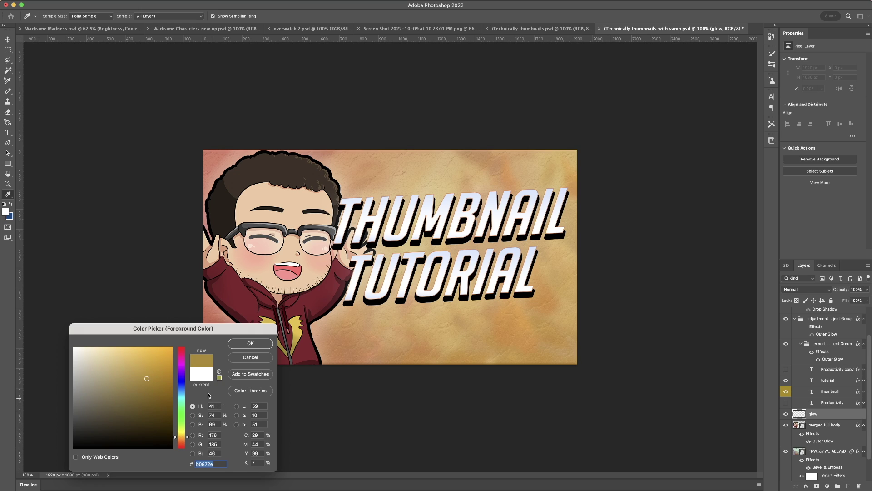
{"action": "left_click", "coordinate": [148, 375]}
{"action": "left_click", "coordinate": [242, 344]}
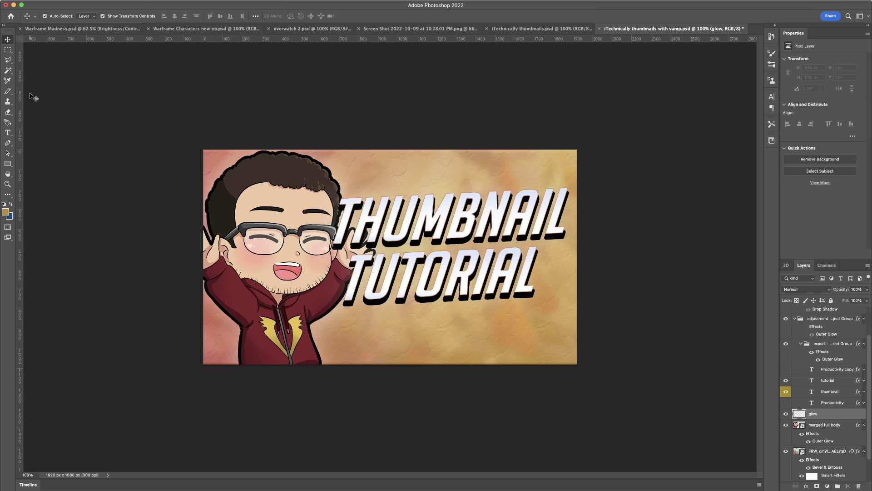
Select the Brush Tool at 175 px size with 0% hardness
{"action": "left_click", "coordinate": [9, 92]}
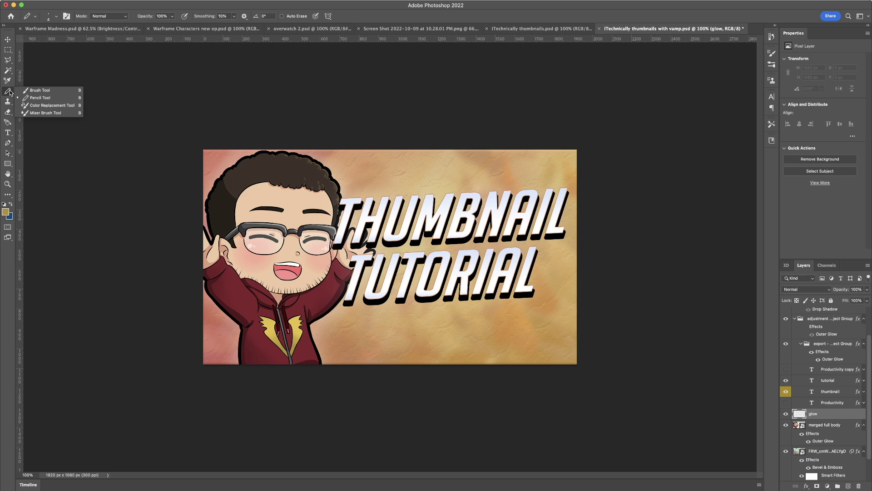
{"action": "left_click", "coordinate": [40, 91]}
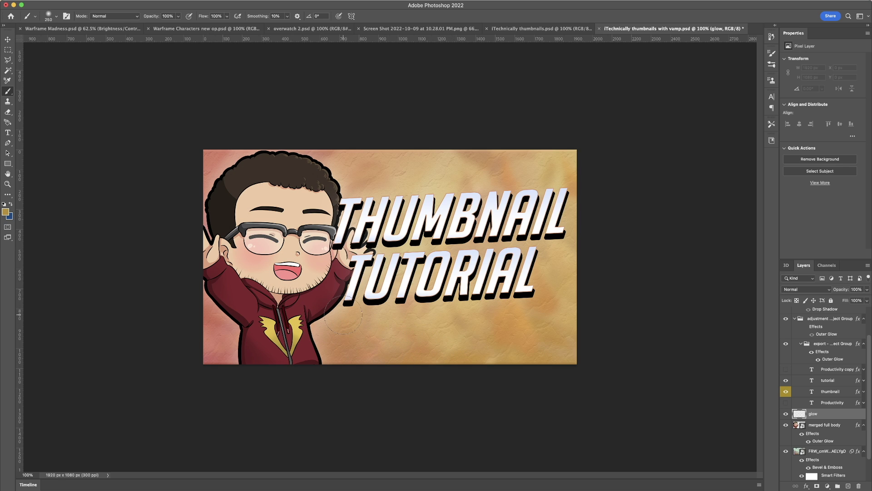
{"action": "key", "text": "bracketleft"}
{"action": "key", "text": "bracketleft"}
{"action": "left_click", "coordinate": [57, 16]}
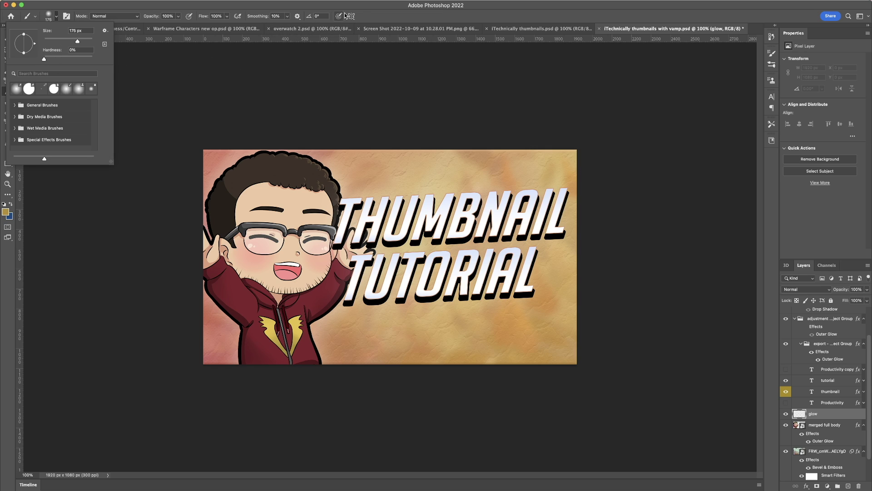
{"action": "left_click", "coordinate": [367, 17]}
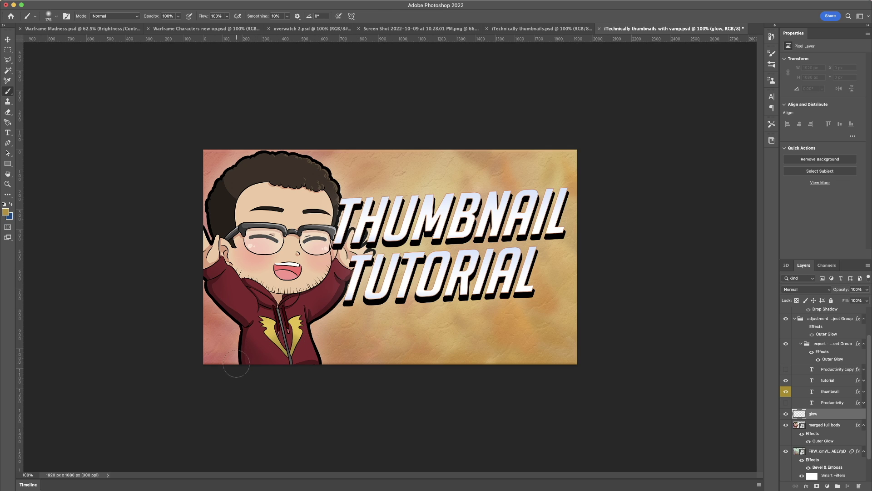
Paint soft gold glow along the hoodie's lower left, the ear and the hair's left edge
{"action": "mouse_move", "coordinate": [244, 356]}
{"action": "left_mouse_down"}
{"action": "mouse_move", "coordinate": [236, 350]}
{"action": "mouse_move", "coordinate": [245, 330]}
{"action": "mouse_move", "coordinate": [209, 298]}
{"action": "mouse_move", "coordinate": [199, 301]}
{"action": "mouse_move", "coordinate": [205, 286]}
{"action": "mouse_move", "coordinate": [194, 289]}
{"action": "mouse_move", "coordinate": [196, 279]}
{"action": "left_mouse_up"}
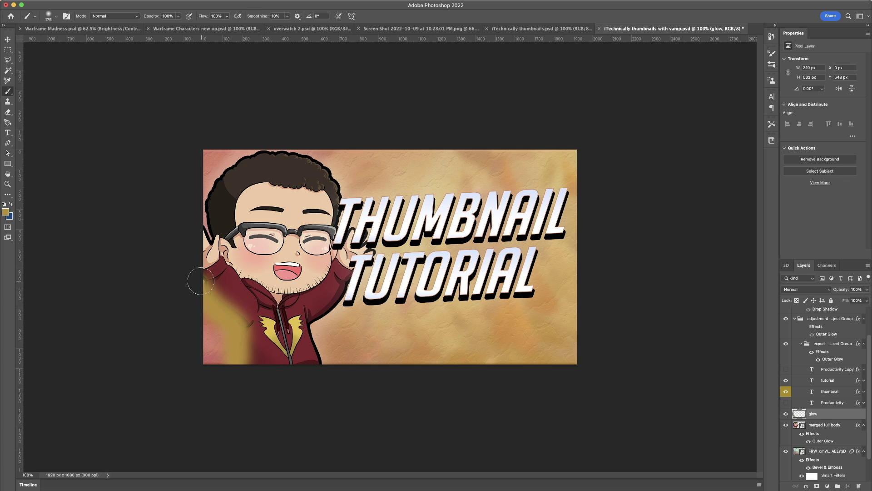
{"action": "left_click", "coordinate": [198, 282]}
{"action": "left_click", "coordinate": [205, 230]}
{"action": "mouse_move", "coordinate": [206, 230]}
{"action": "left_mouse_down"}
{"action": "mouse_move", "coordinate": [211, 187]}
{"action": "mouse_move", "coordinate": [246, 160]}
{"action": "mouse_move", "coordinate": [282, 154]}
{"action": "mouse_move", "coordinate": [343, 168]}
{"action": "mouse_move", "coordinate": [346, 195]}
{"action": "mouse_move", "coordinate": [341, 173]}
{"action": "mouse_move", "coordinate": [337, 190]}
{"action": "mouse_move", "coordinate": [352, 229]}
{"action": "mouse_move", "coordinate": [346, 225]}
{"action": "mouse_move", "coordinate": [366, 234]}
{"action": "mouse_move", "coordinate": [370, 268]}
{"action": "mouse_move", "coordinate": [314, 331]}
{"action": "mouse_move", "coordinate": [336, 381]}
{"action": "left_mouse_up"}
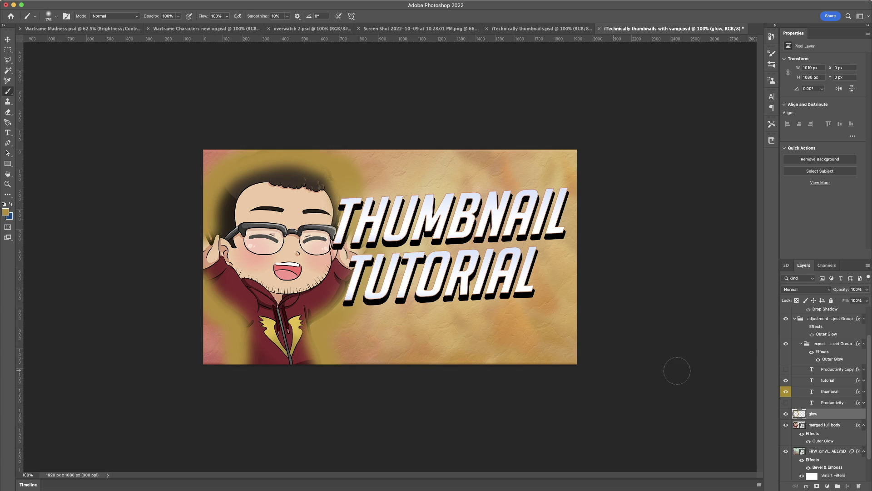
Blend the glow layer in Screen mode and lower its opacity to 45%
{"action": "left_click", "coordinate": [829, 292]}
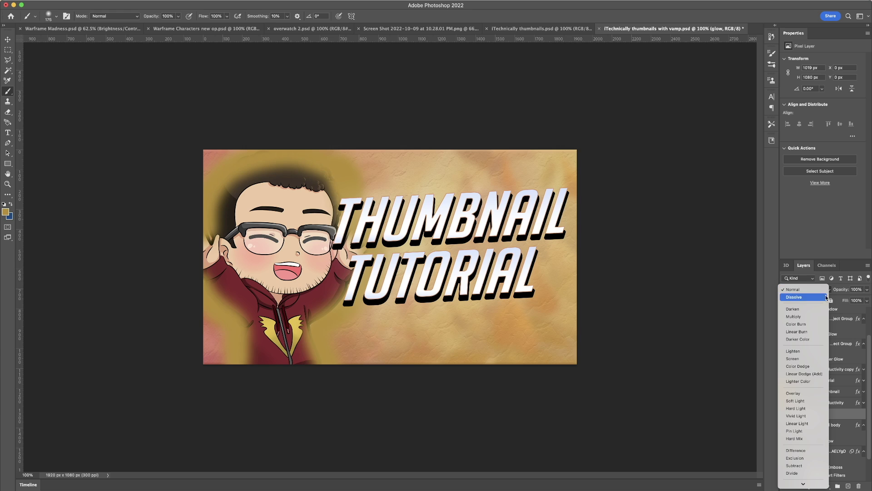
{"action": "left_click", "coordinate": [793, 359]}
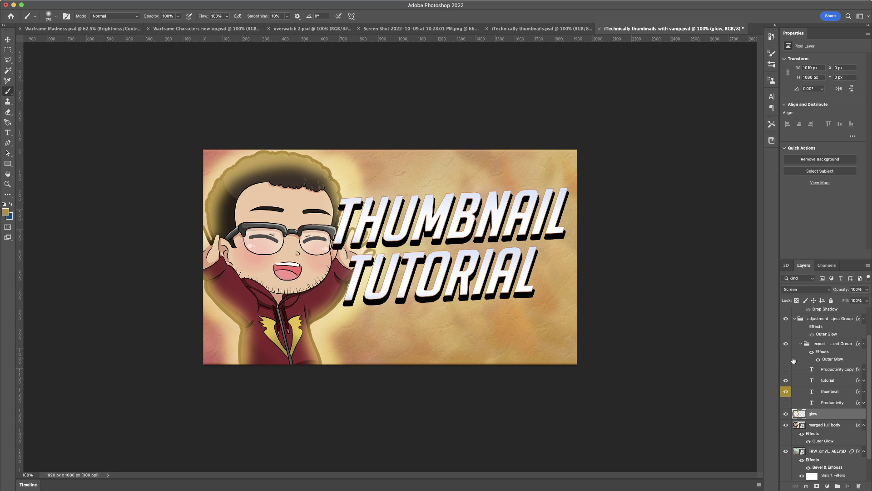
{"action": "left_click", "coordinate": [867, 293]}
{"action": "left_click_drag", "start_coordinate": [867, 299], "coordinate": [848, 302]}
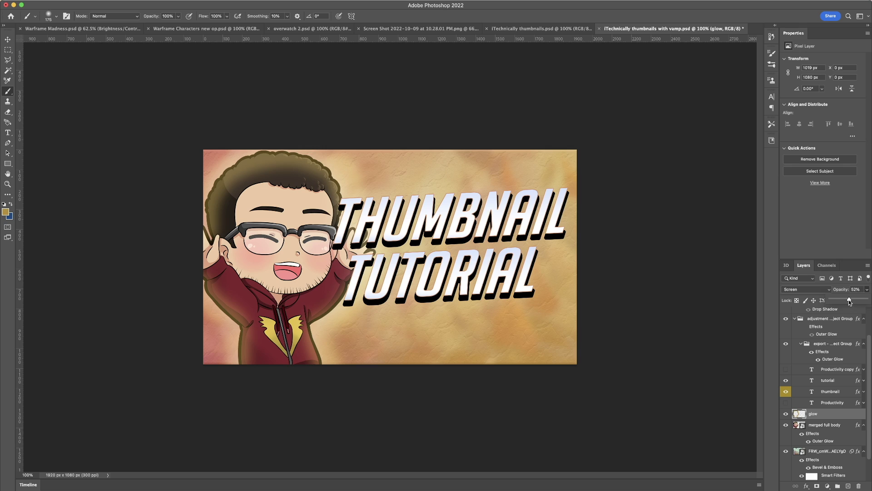
{"action": "left_click_drag", "start_coordinate": [849, 301], "coordinate": [847, 301]}
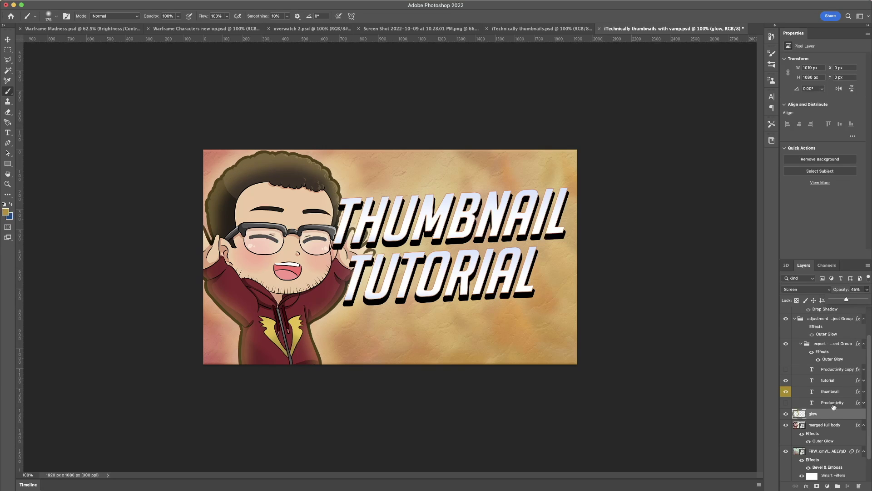
Switch the glow layer to Color Dodge at about 28% opacity
{"action": "left_click", "coordinate": [821, 291]}
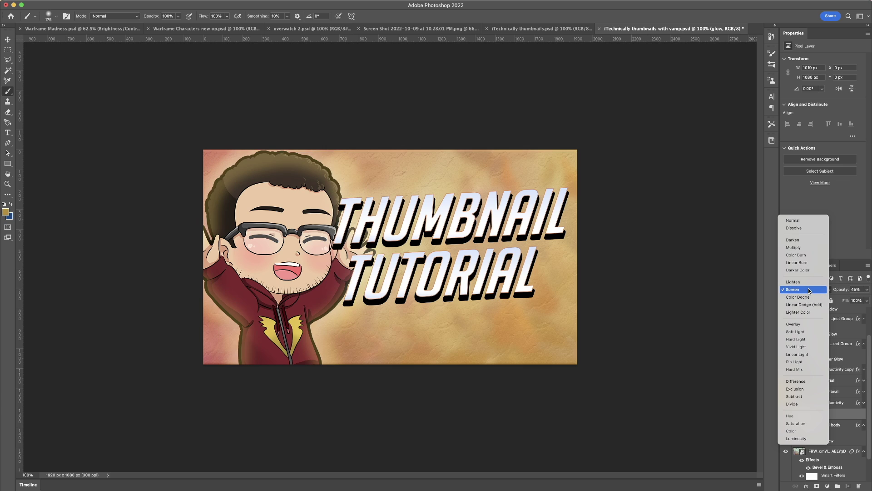
{"action": "left_click", "coordinate": [809, 298]}
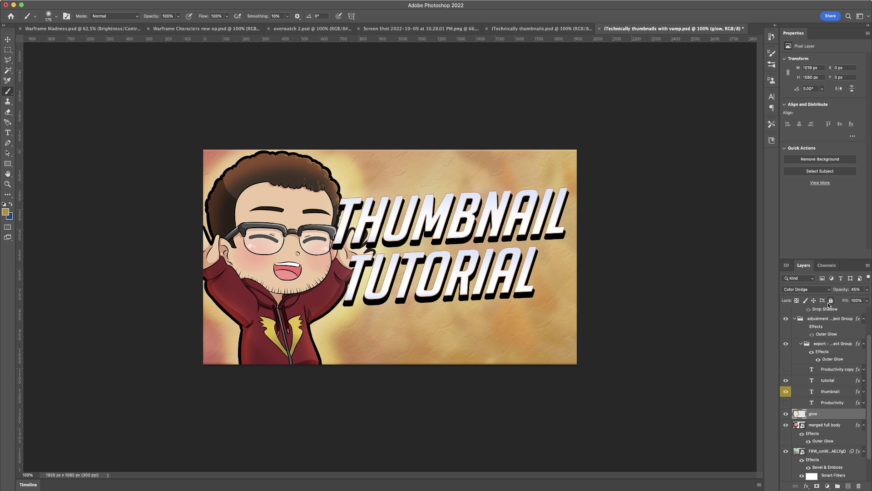
{"action": "left_click", "coordinate": [866, 291]}
{"action": "left_click_drag", "start_coordinate": [843, 301], "coordinate": [839, 300]}
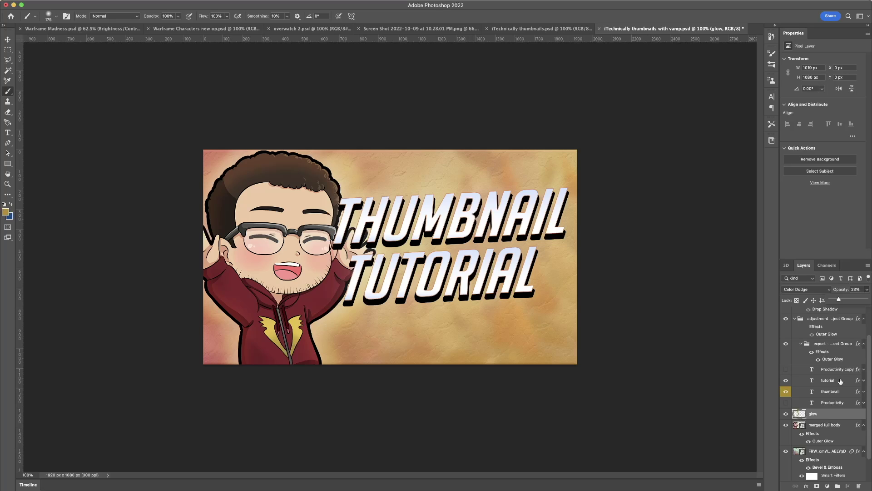
Open the tutorial text layer's Layer Style and turn off its Stroke
{"action": "left_click", "coordinate": [840, 382]}
{"action": "double_click", "coordinate": [841, 382]}
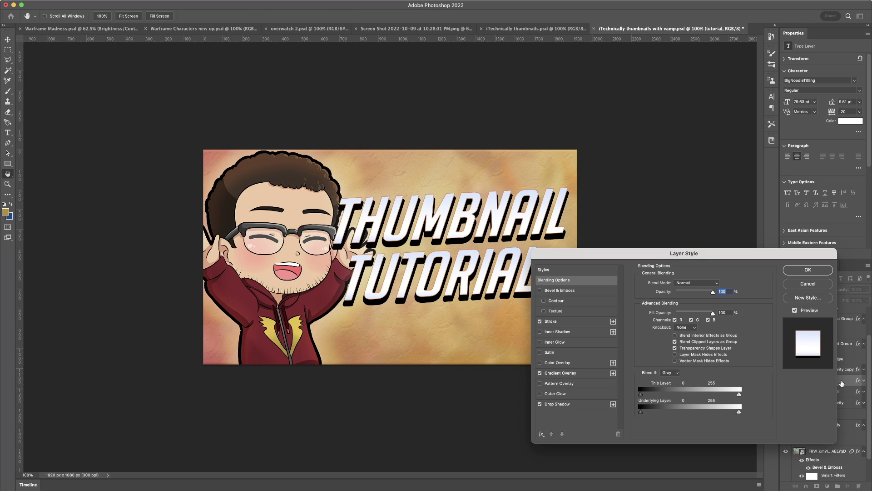
{"action": "left_click", "coordinate": [541, 321]}
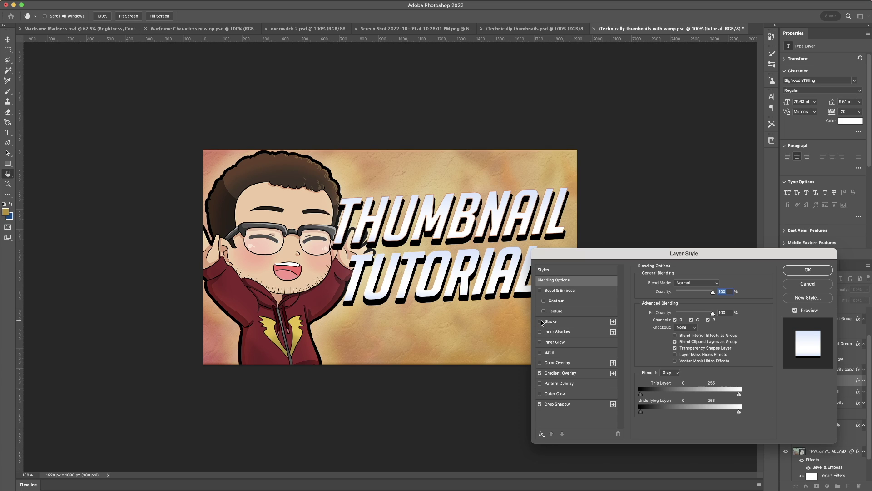
{"action": "left_click", "coordinate": [541, 321]}
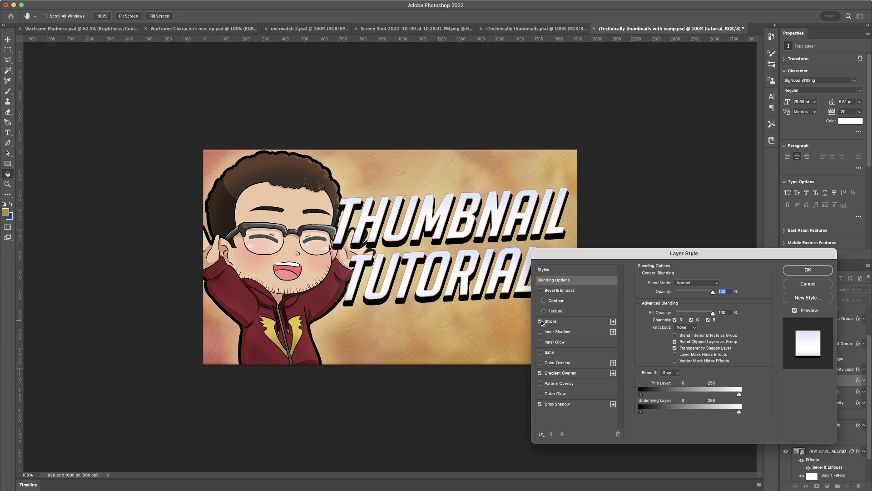
{"action": "left_click", "coordinate": [541, 321]}
{"action": "left_click", "coordinate": [541, 321]}
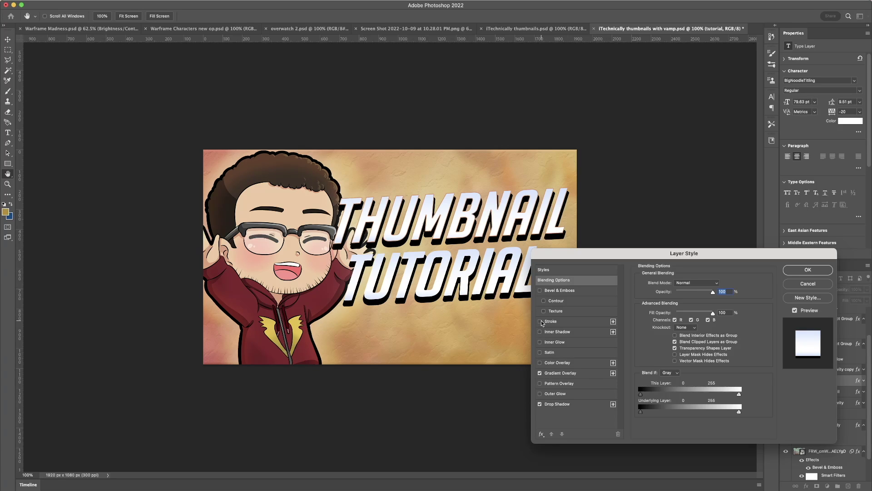
{"action": "left_click", "coordinate": [540, 321]}
{"action": "left_click", "coordinate": [566, 320]}
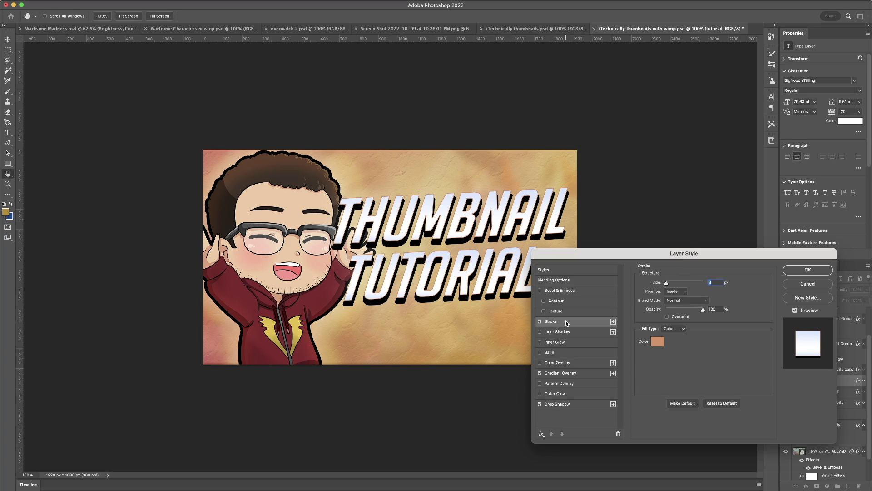
{"action": "left_click", "coordinate": [540, 322]}
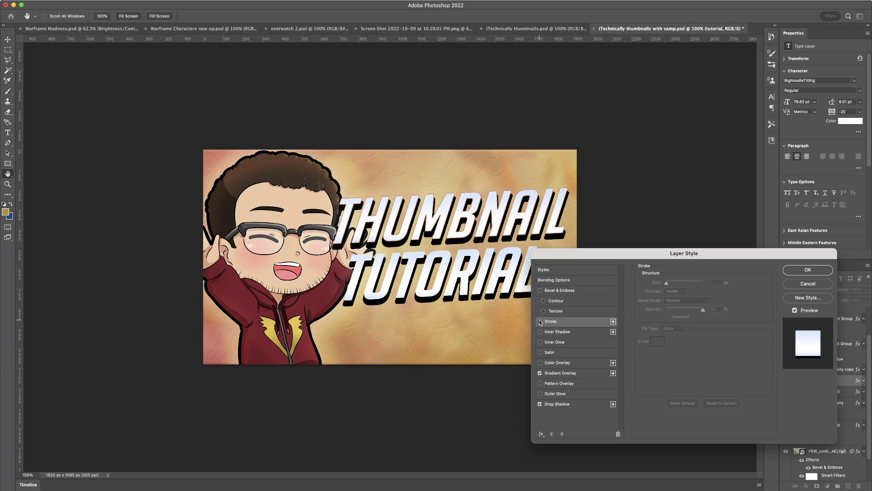
Enable Bevel & Emboss on the tutorial text, leaving the stroke off
{"action": "left_click", "coordinate": [540, 291]}
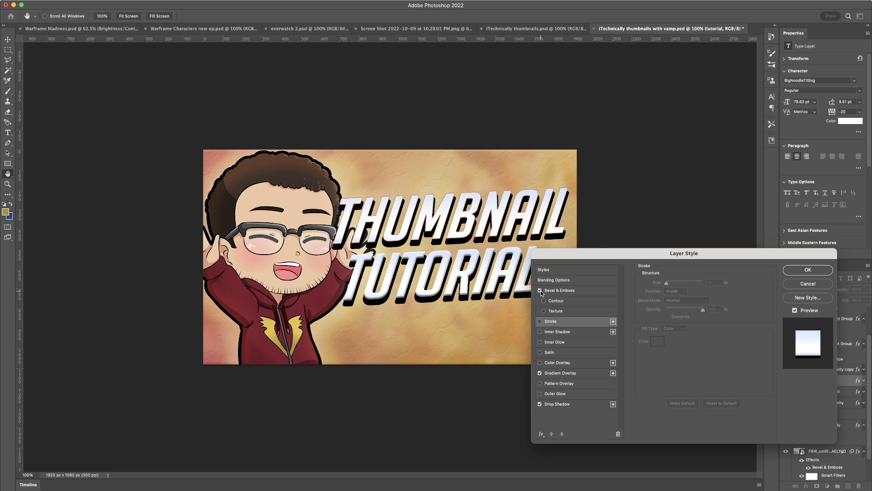
{"action": "left_click", "coordinate": [541, 291]}
{"action": "left_click", "coordinate": [540, 291]}
{"action": "left_click", "coordinate": [590, 290]}
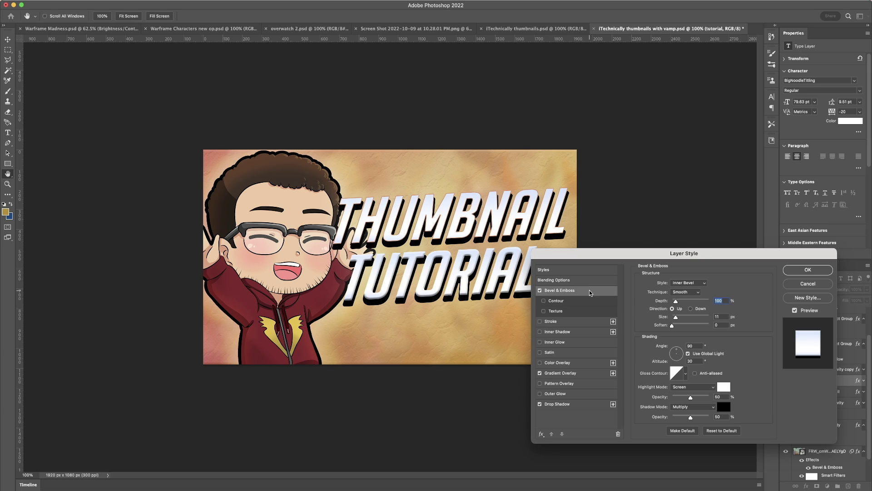
{"action": "left_click", "coordinate": [540, 322]}
{"action": "left_click", "coordinate": [540, 321]}
Apply the tutorial text's style changes and copy its layer style
{"action": "left_click", "coordinate": [802, 271]}
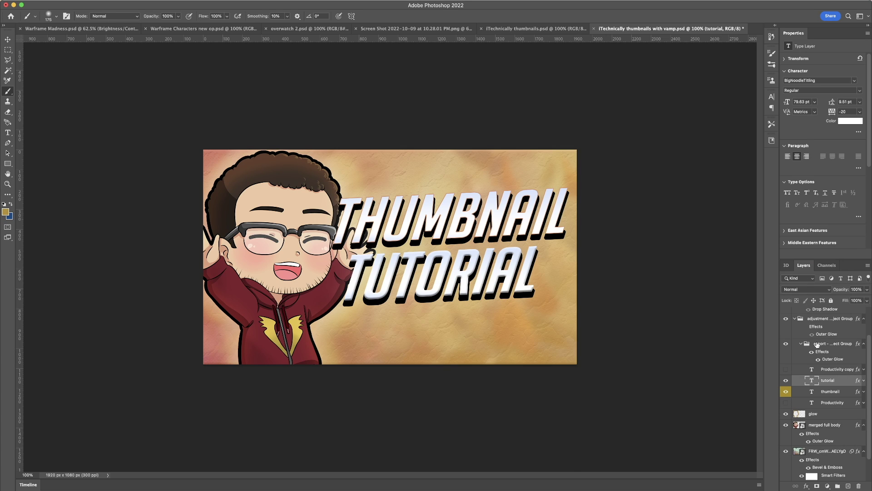
{"action": "left_click", "coordinate": [840, 396]}
{"action": "right_click", "coordinate": [839, 393]}
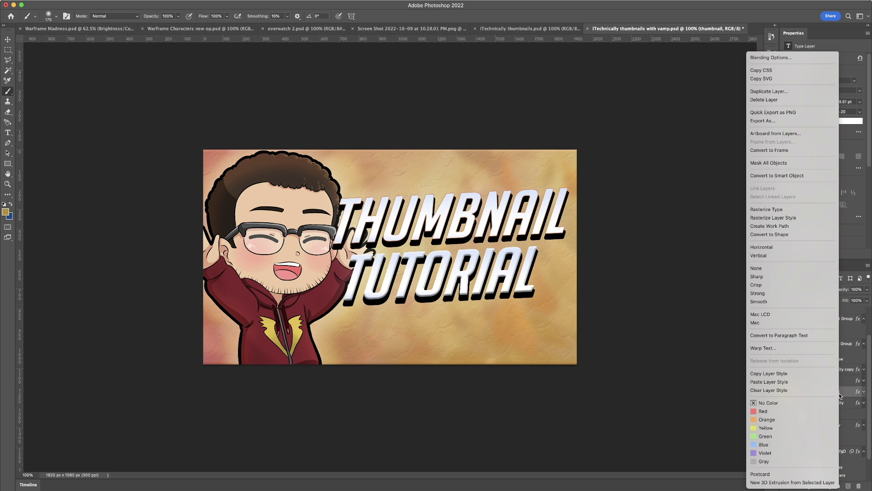
{"action": "left_click", "coordinate": [841, 394]}
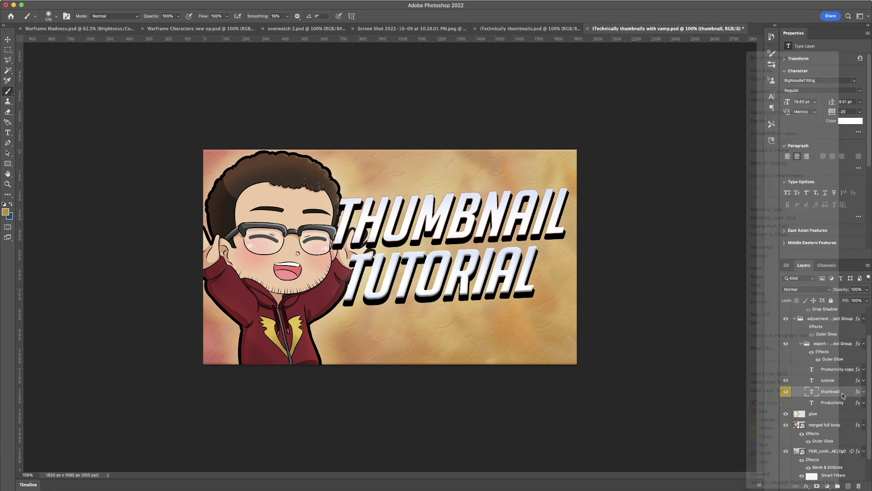
{"action": "left_click", "coordinate": [827, 381]}
{"action": "right_click", "coordinate": [828, 382]}
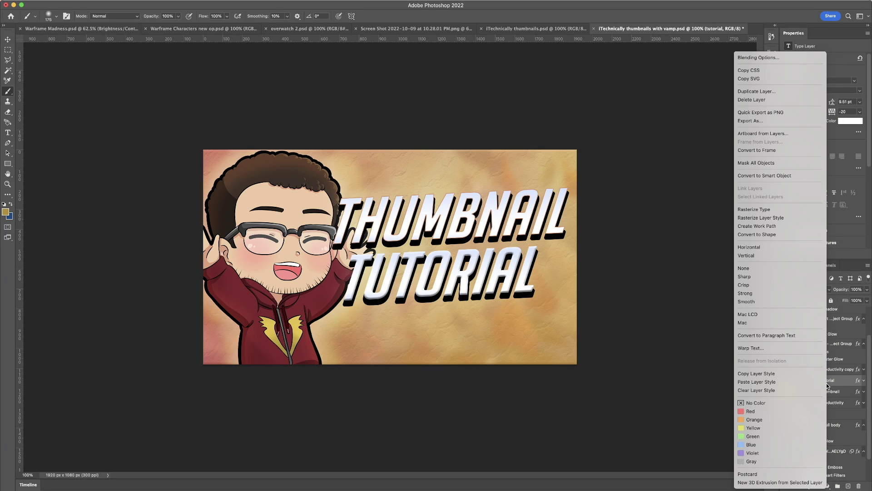
{"action": "left_click", "coordinate": [794, 373]}
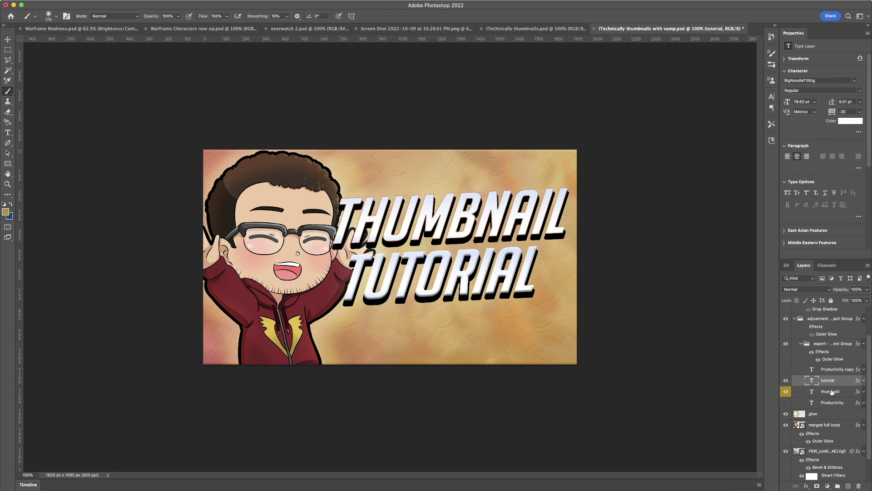
Paste the copied style onto the thumbnail text and hide the export group's Outer Glow
{"action": "double_click", "coordinate": [832, 391]}
{"action": "key", "text": "Return"}
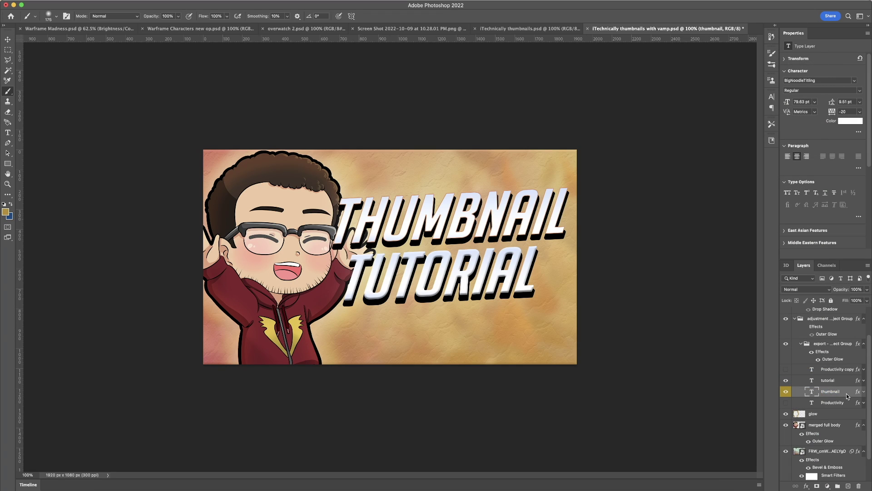
{"action": "right_click", "coordinate": [848, 397]}
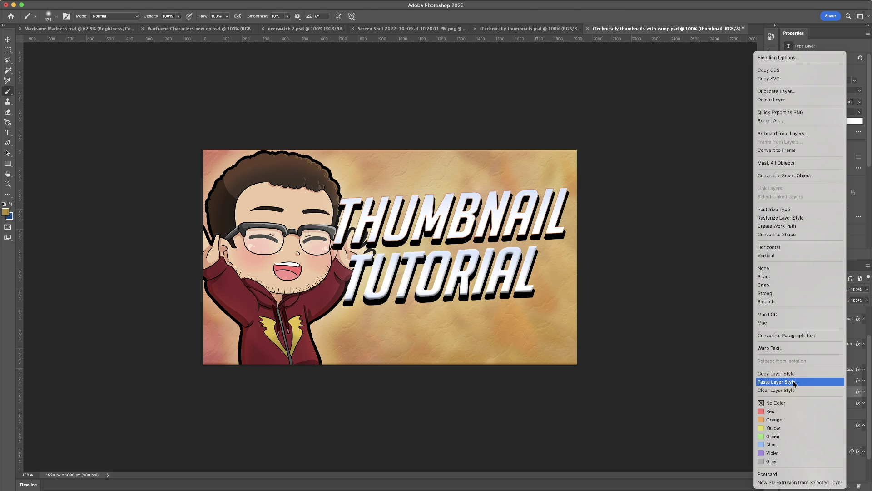
{"action": "left_click", "coordinate": [794, 384]}
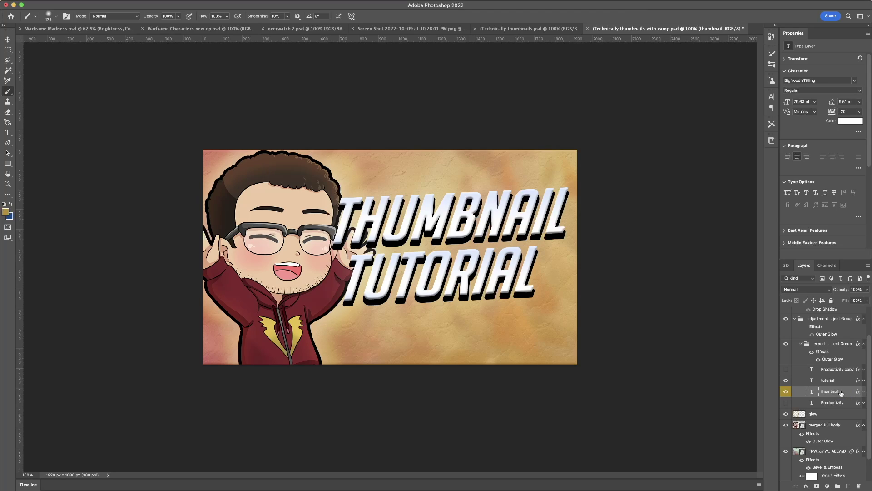
{"action": "left_click", "coordinate": [819, 359]}
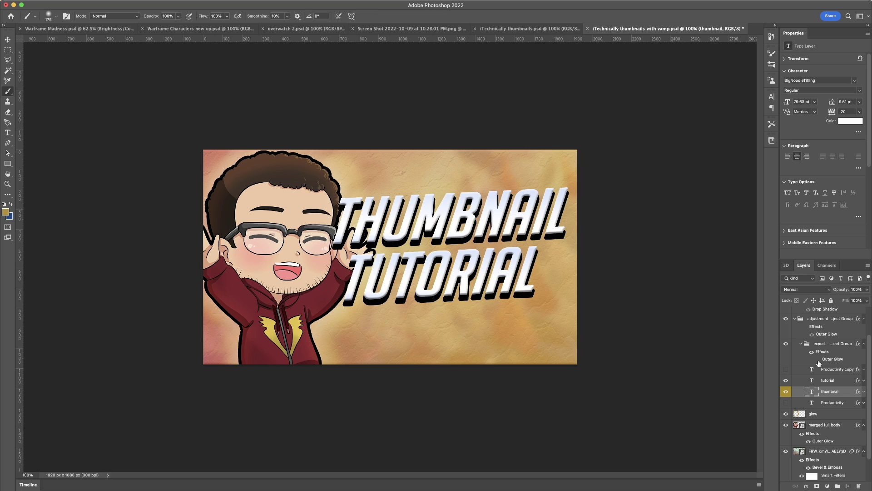
Group the tutorial and thumbnail text layers into Group 1 and expand it
{"action": "left_click", "coordinate": [840, 384], "text": "shift"}
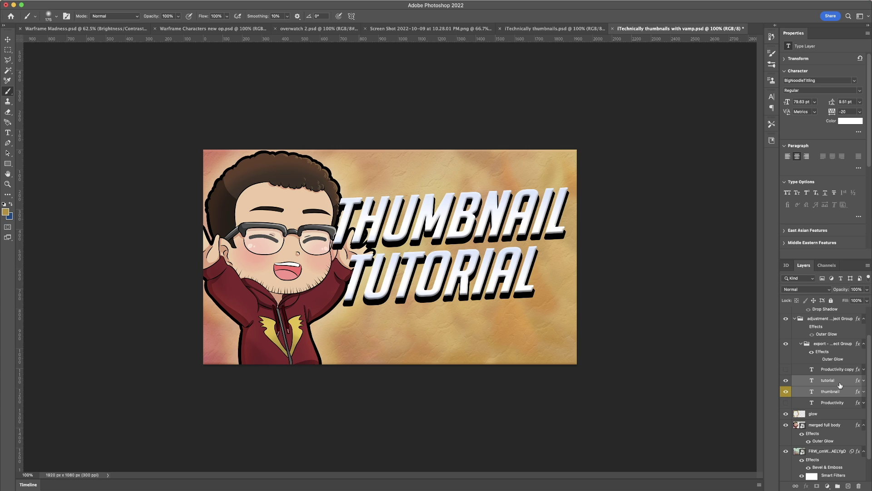
{"action": "right_click", "coordinate": [839, 385]}
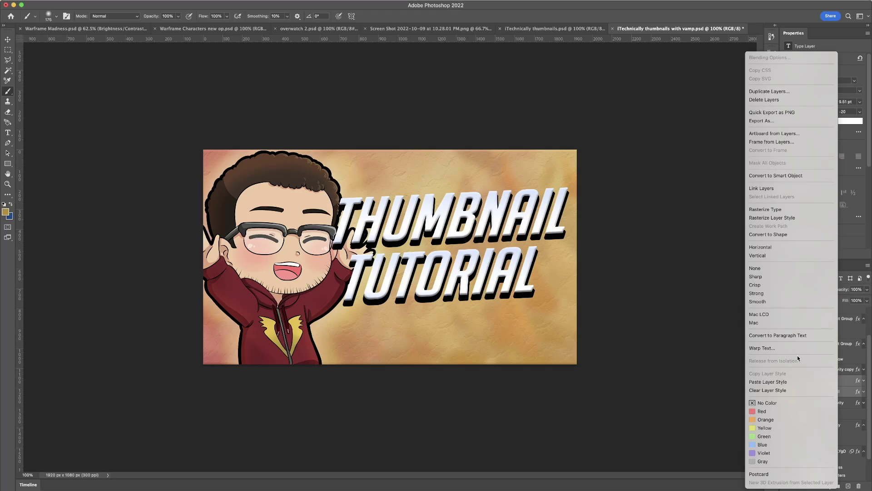
{"action": "left_click", "coordinate": [842, 380]}
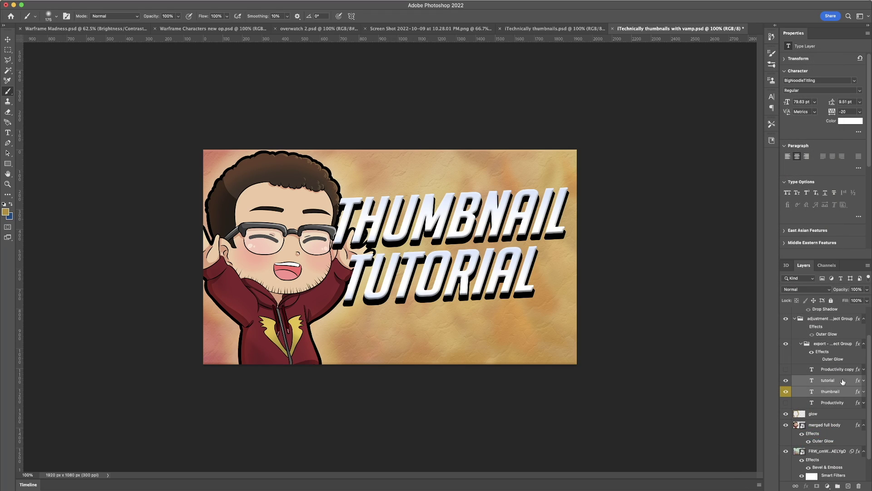
{"action": "left_click", "coordinate": [838, 485]}
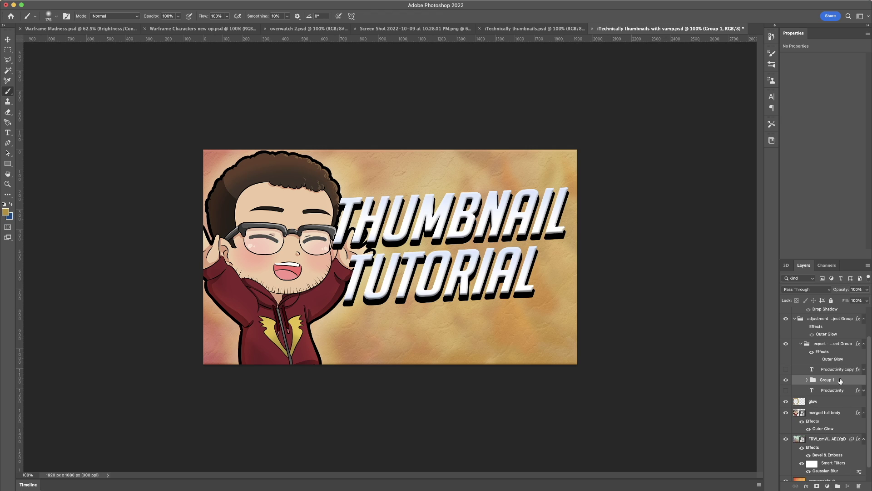
{"action": "left_click", "coordinate": [808, 380]}
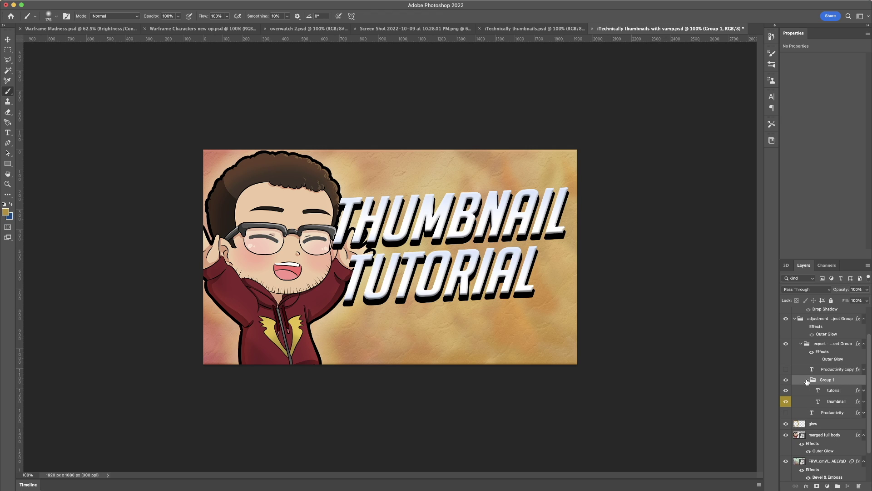
Enable Outer Glow and Drop Shadow in Group 1's layer style
{"action": "double_click", "coordinate": [847, 382]}
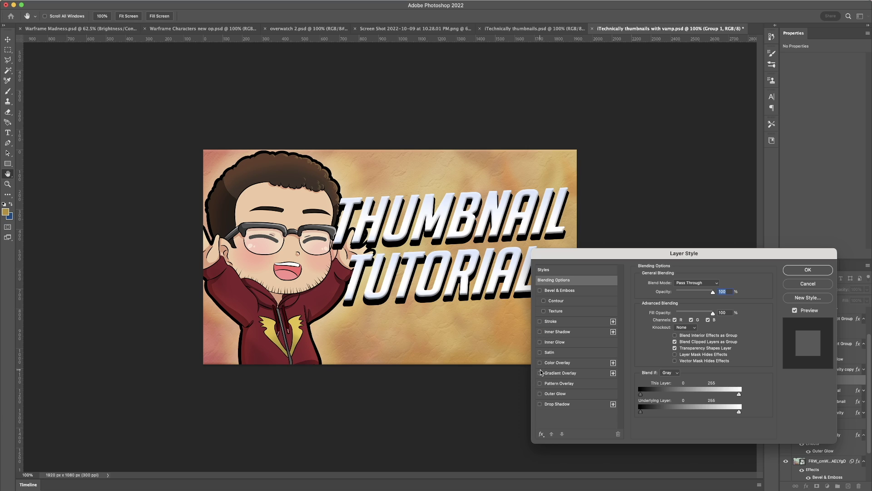
{"action": "left_click", "coordinate": [540, 395]}
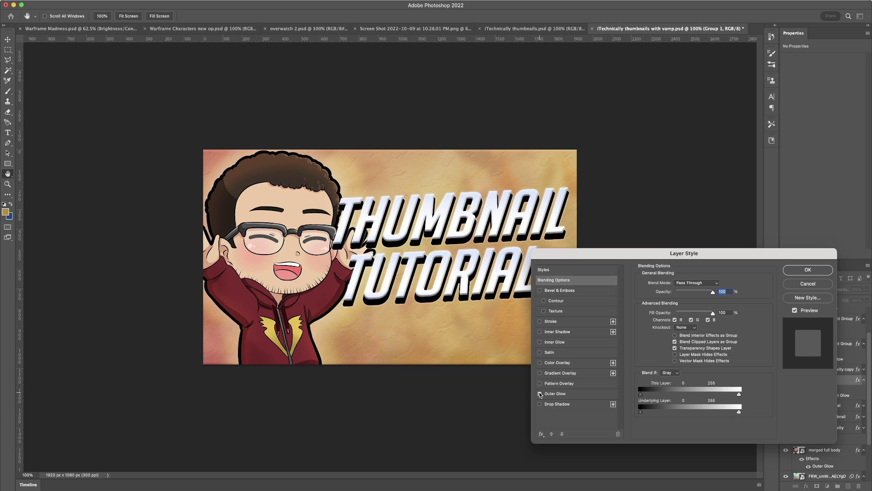
{"action": "left_click", "coordinate": [584, 399]}
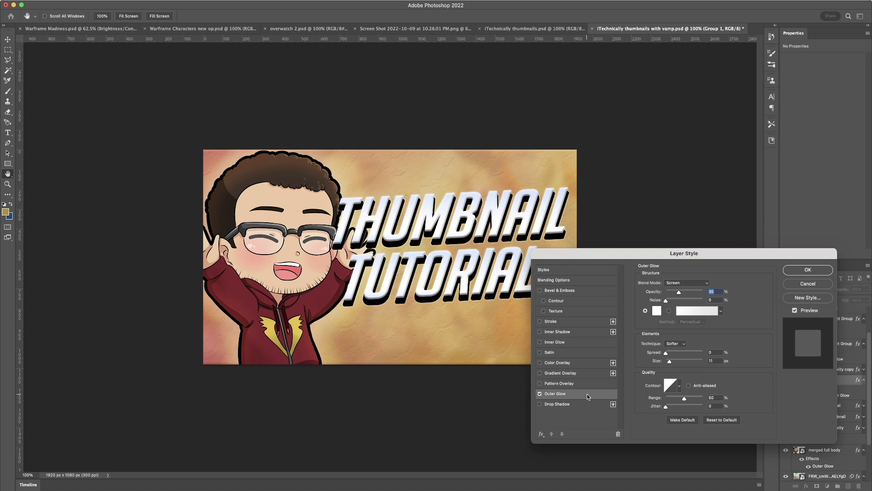
{"action": "left_click", "coordinate": [540, 404]}
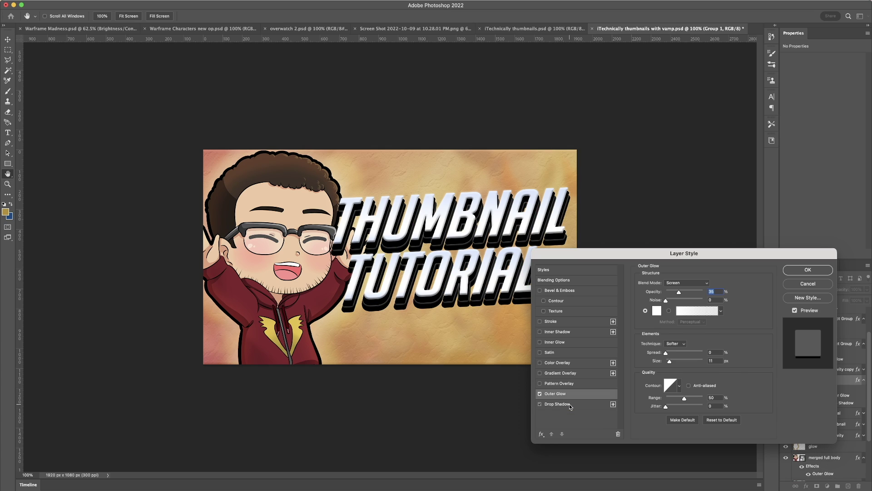
{"action": "left_click", "coordinate": [558, 404]}
Set the drop shadow to 120° without global light, 30 px distance, 17% spread, 15 px size, 33% opacity
{"action": "left_click", "coordinate": [706, 306]}
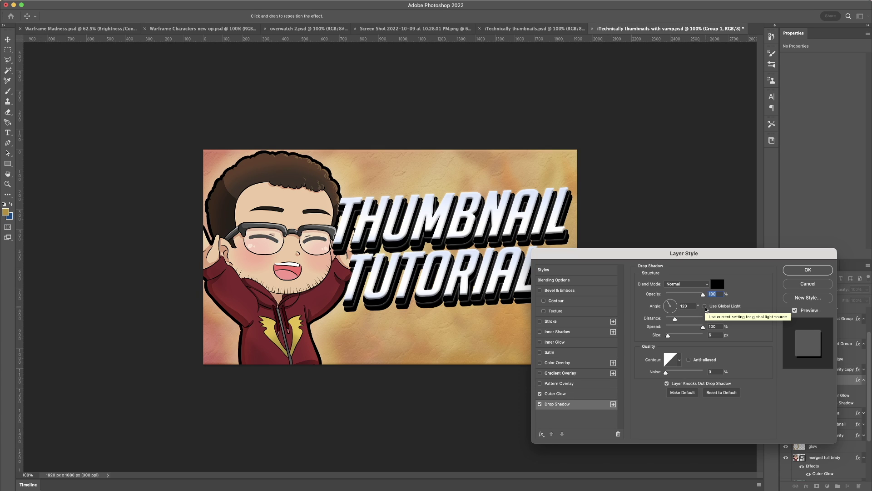
{"action": "left_click_drag", "start_coordinate": [703, 326], "coordinate": [661, 321]}
{"action": "key", "text": "shift+Tab"}
{"action": "key", "text": "Tab"}
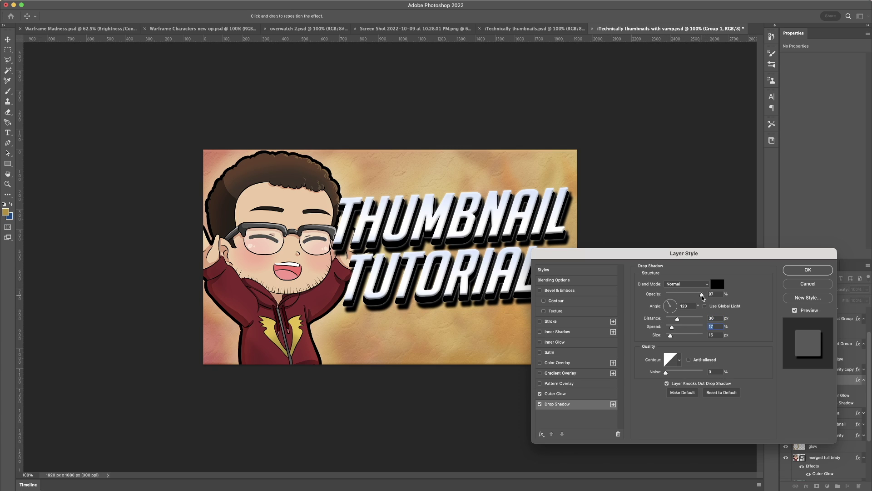
{"action": "left_click_drag", "start_coordinate": [703, 295], "coordinate": [679, 301]}
{"action": "left_click_drag", "start_coordinate": [640, 261], "coordinate": [582, 263]}
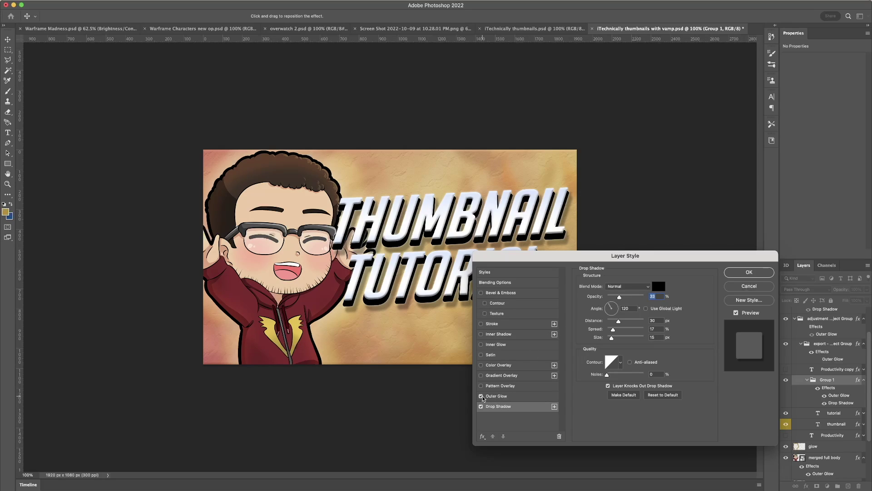
Toggle Group 1's Outer Glow to compare the title with and without it
{"action": "left_click", "coordinate": [481, 396]}
{"action": "left_click", "coordinate": [481, 396]}
{"action": "left_click", "coordinate": [481, 396]}
{"action": "left_click", "coordinate": [481, 396]}
{"action": "left_click", "coordinate": [509, 398]}
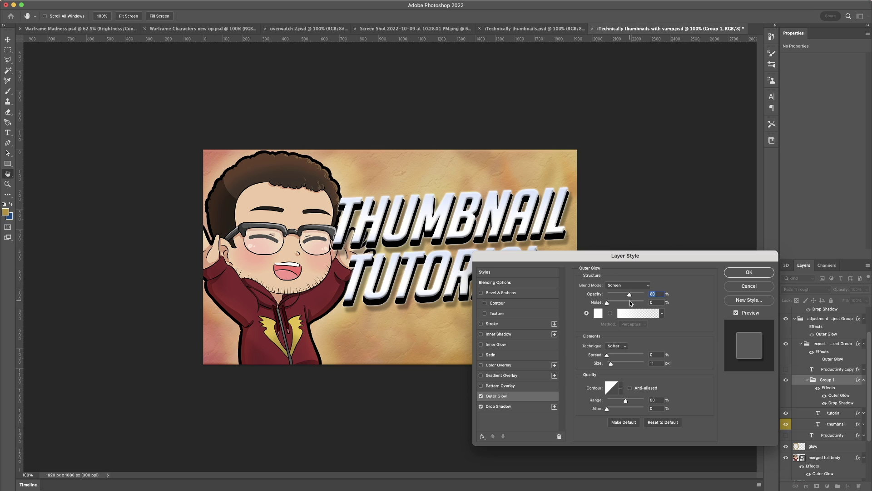
Set the outer glow colour to the hoodie emblem's gold (bc9a31) and apply the styles
{"action": "left_click", "coordinate": [598, 313]}
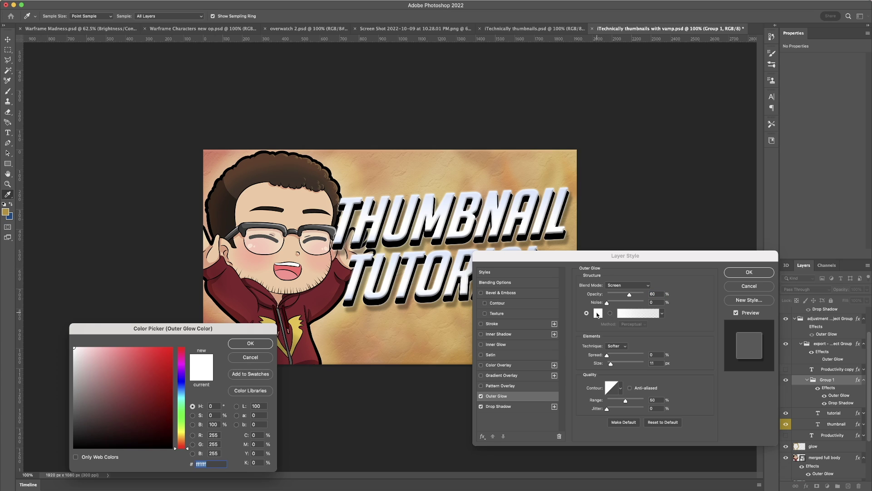
{"action": "left_click", "coordinate": [297, 341]}
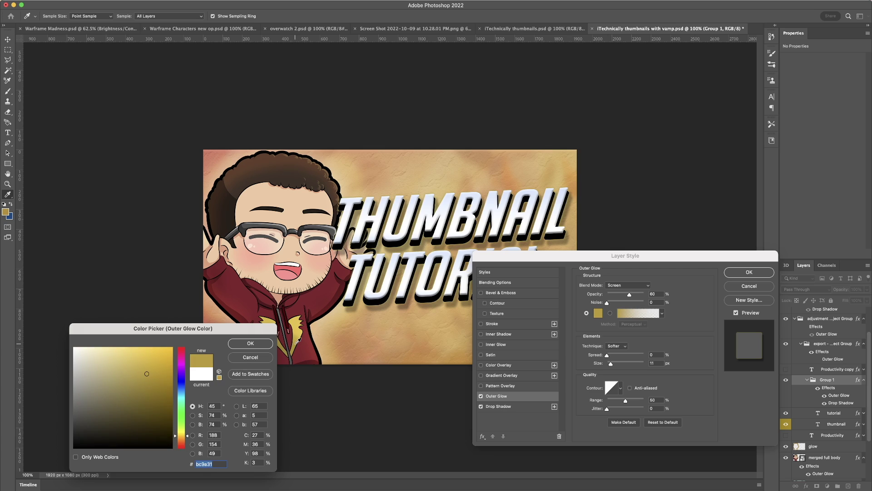
{"action": "left_click", "coordinate": [257, 351]}
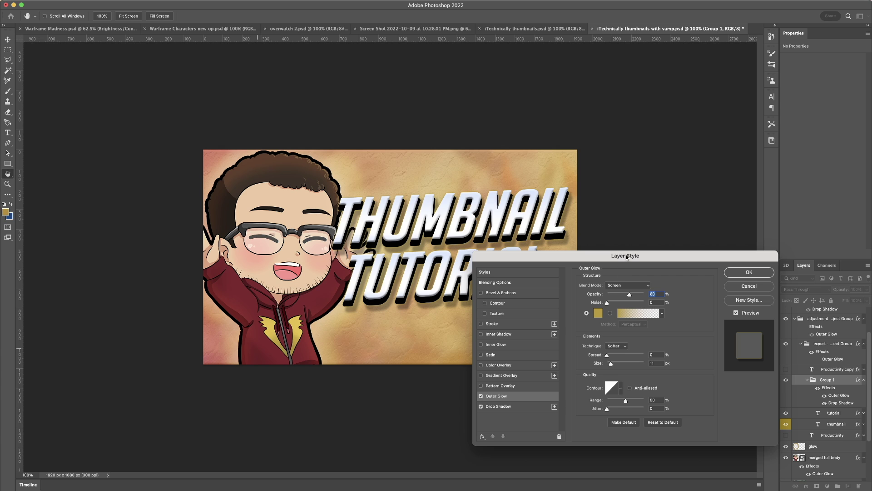
{"action": "left_click_drag", "start_coordinate": [627, 257], "coordinate": [563, 253]}
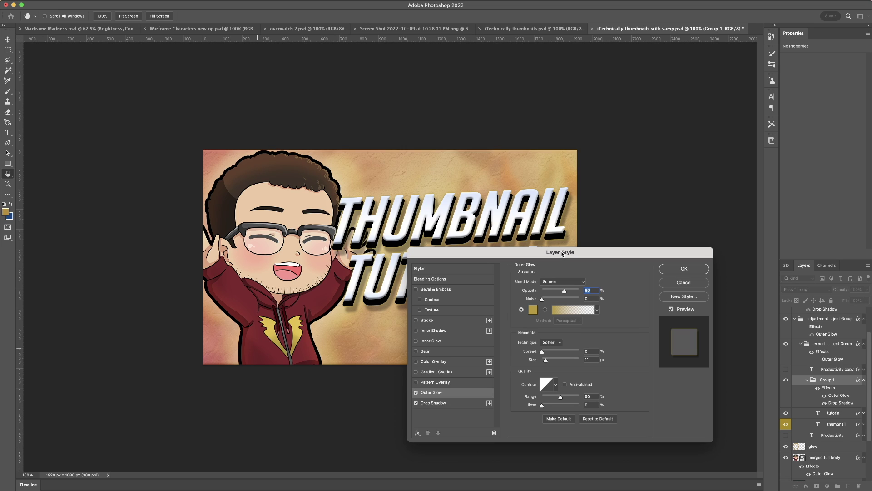
{"action": "left_click", "coordinate": [683, 268]}
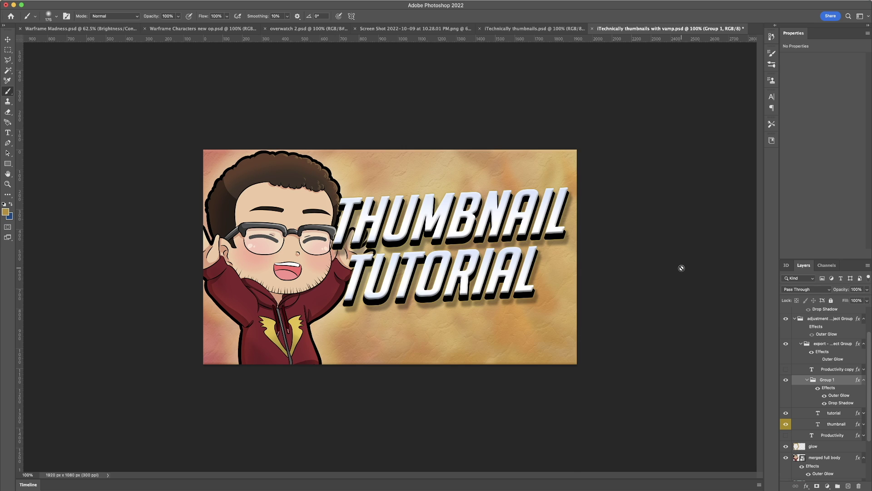